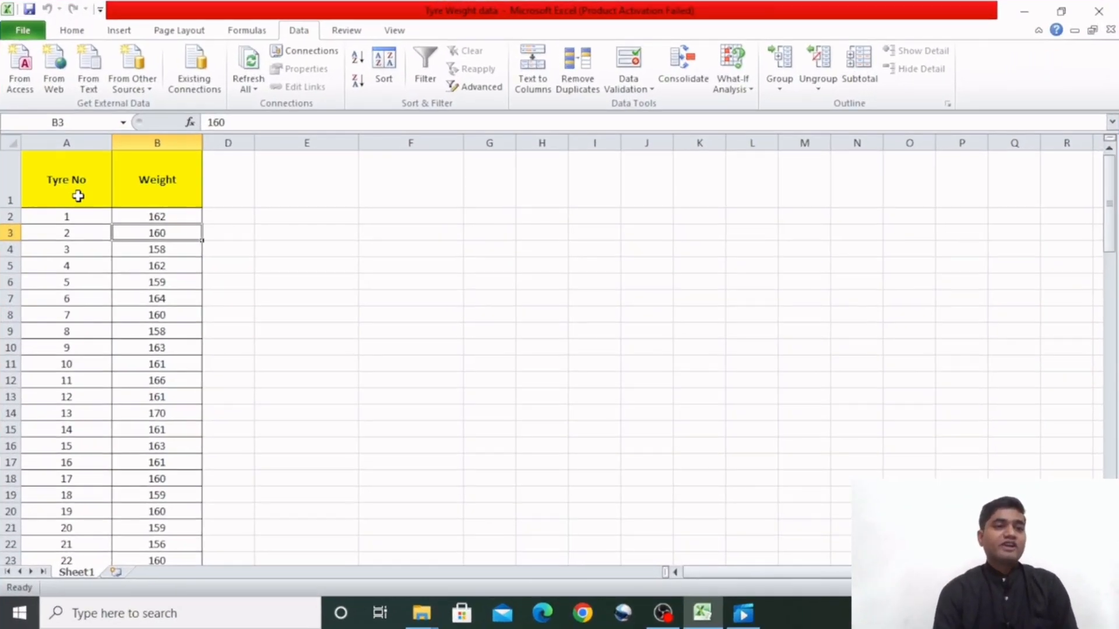
Examine the Tyre No and Weight columns, from the headers down to the last tyre entry
{"action": "left_click_drag", "start_coordinate": [79, 196], "coordinate": [132, 201]}
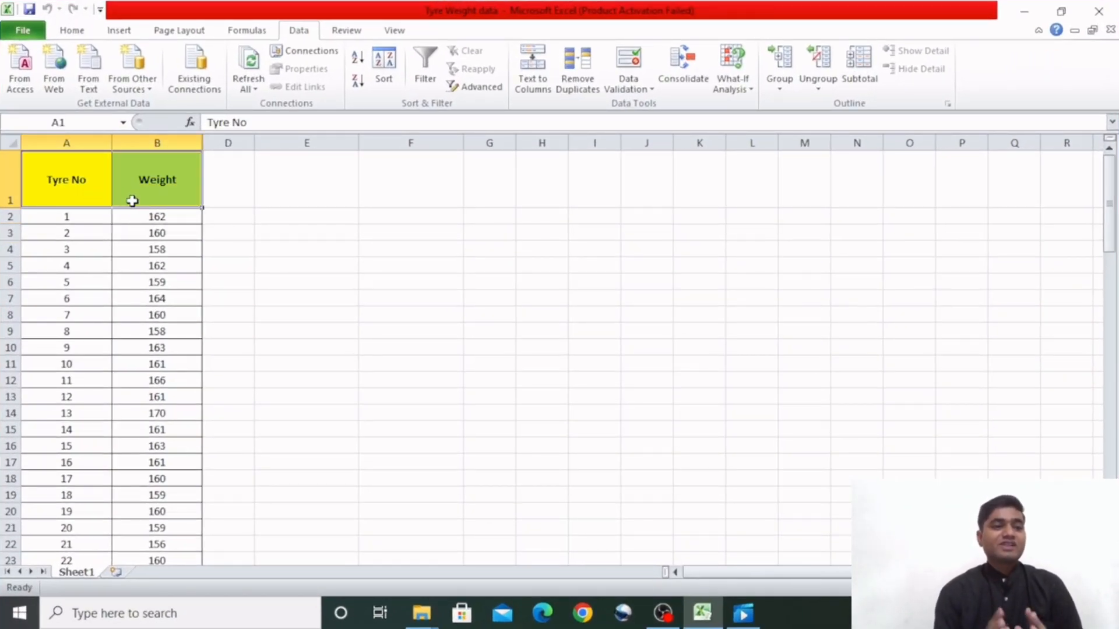
{"action": "left_click", "coordinate": [89, 189]}
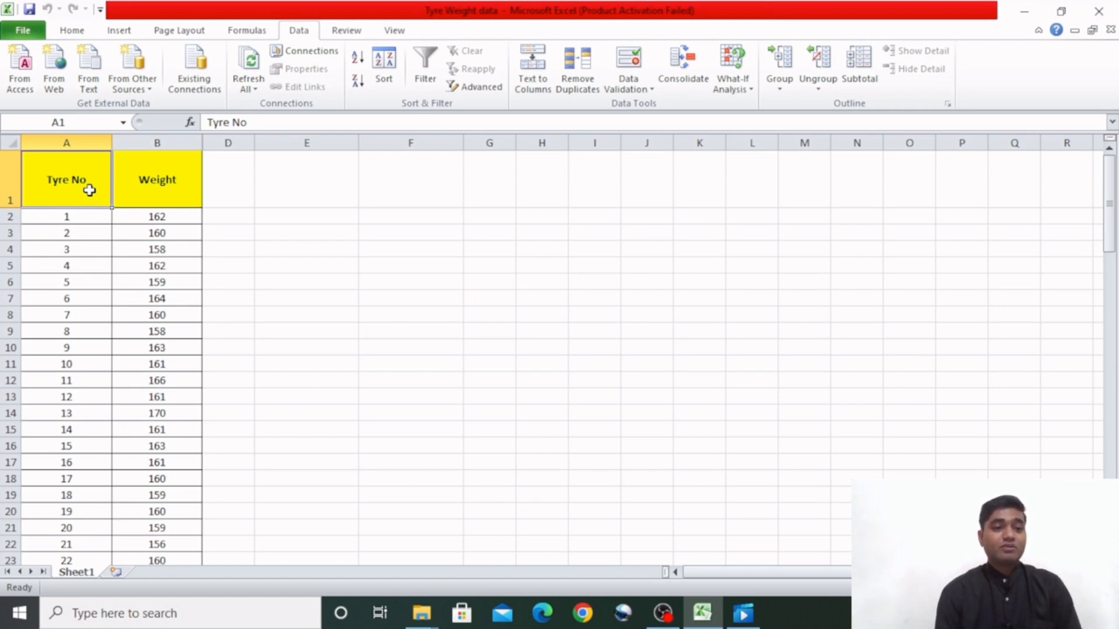
{"action": "key", "text": "Right"}
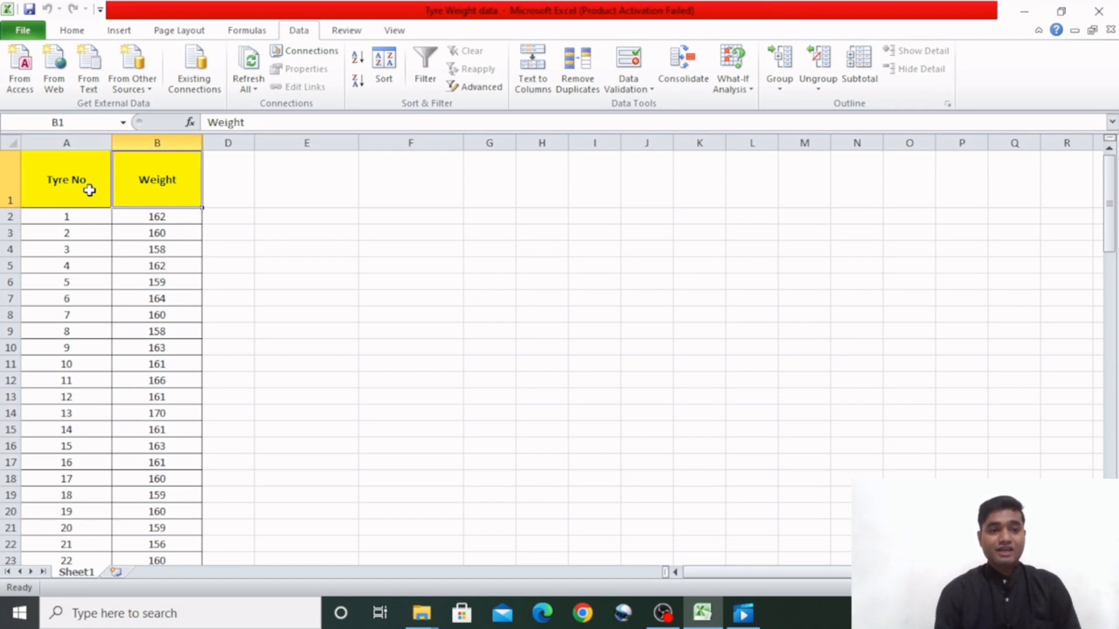
{"action": "left_click", "coordinate": [88, 224]}
{"action": "key", "text": "Right"}
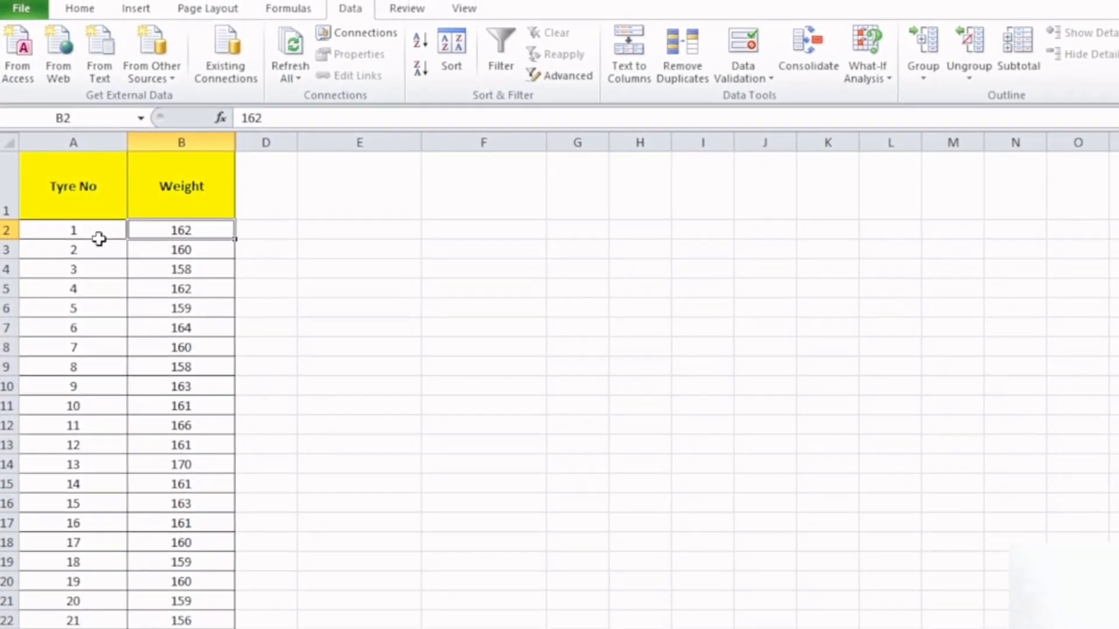
{"action": "key", "text": "Down"}
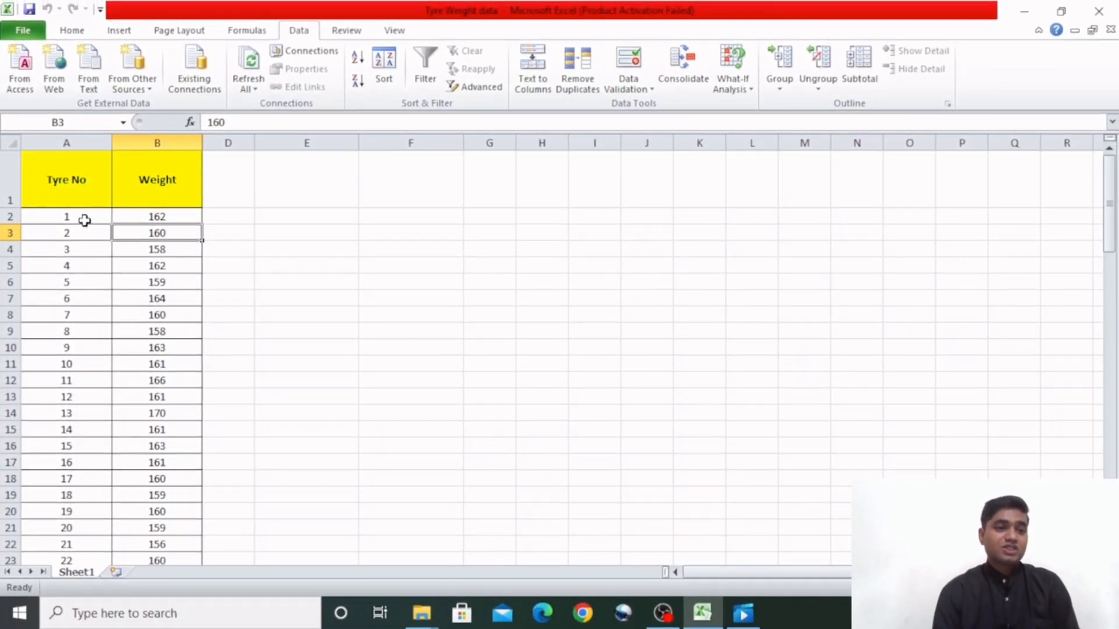
{"action": "left_click_drag", "start_coordinate": [85, 217], "coordinate": [78, 533]}
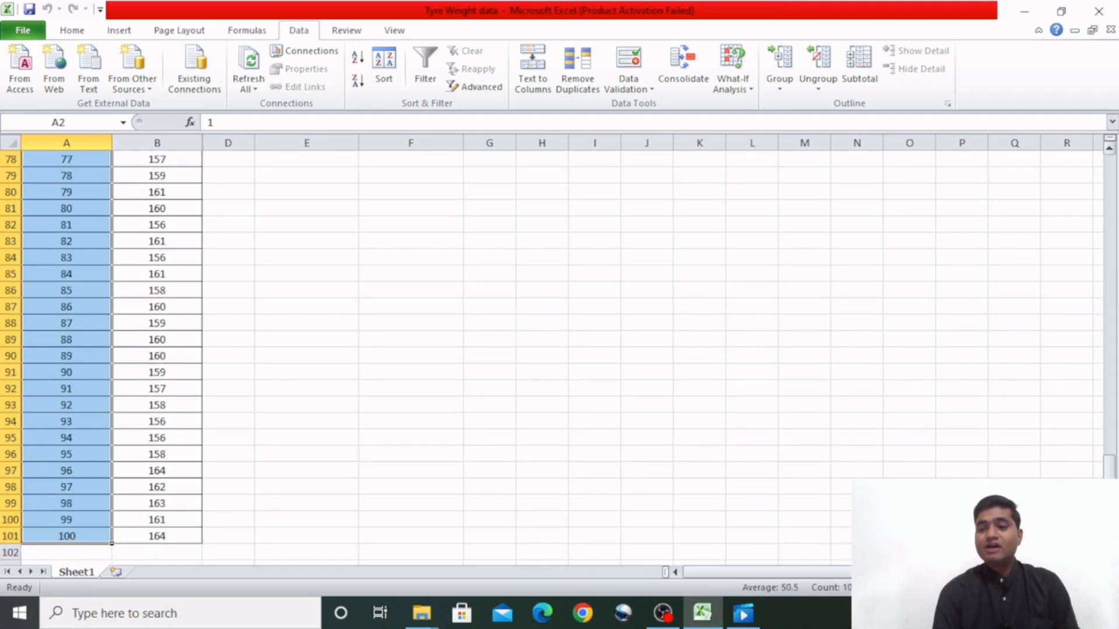
{"action": "left_click_drag", "start_coordinate": [1111, 466], "coordinate": [1109, 229]}
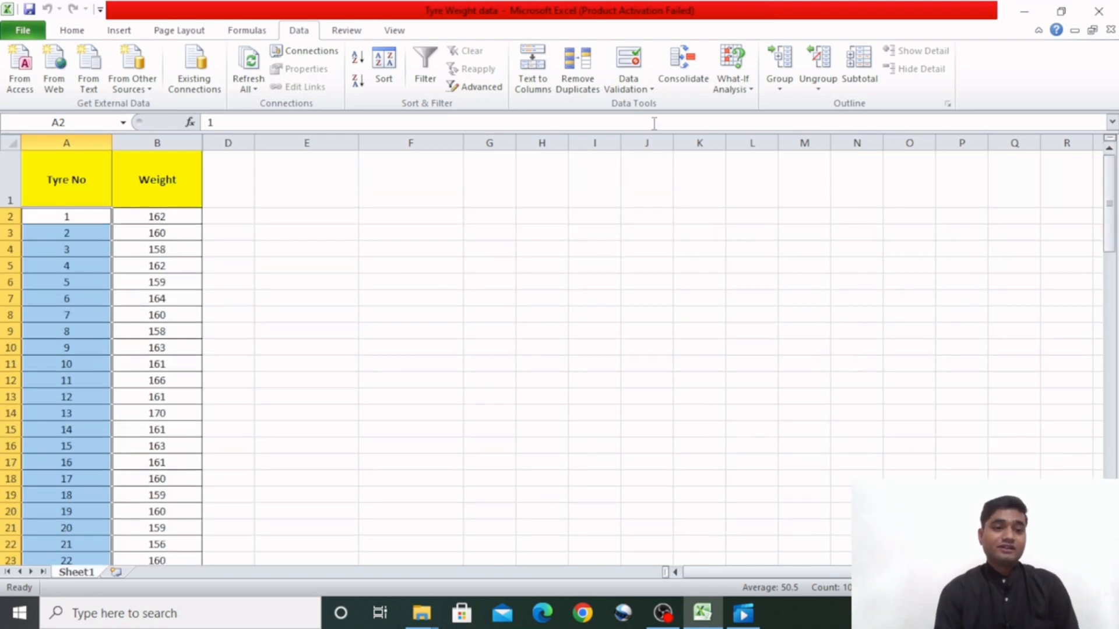
{"action": "left_click", "coordinate": [497, 174]}
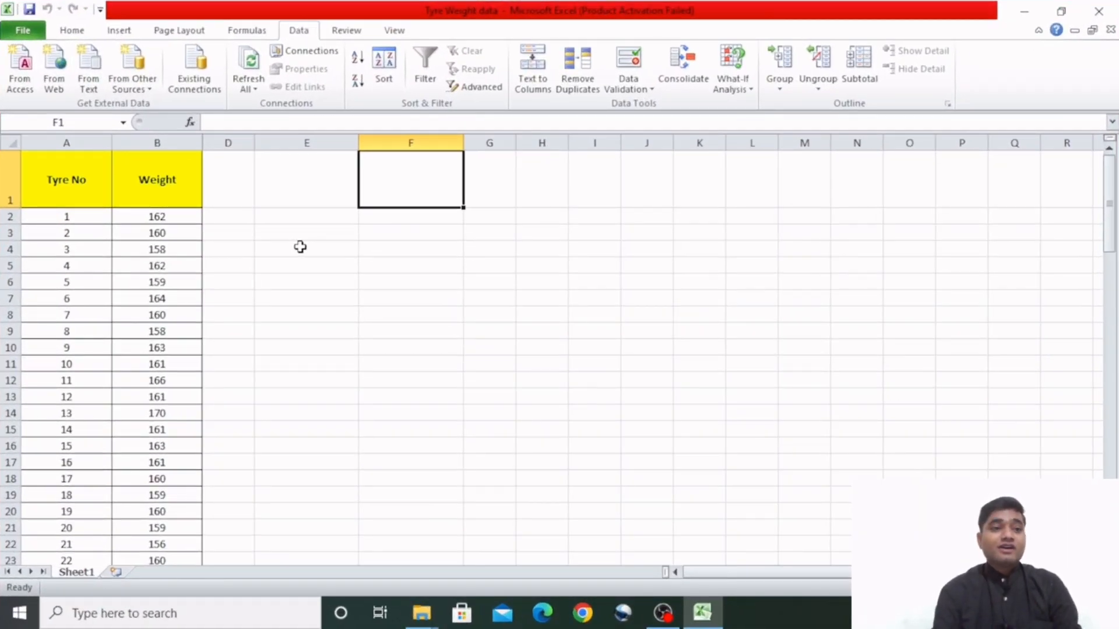
Enable the Analysis ToolPak through the Excel Add-ins manager
{"action": "right_click", "coordinate": [32, 36]}
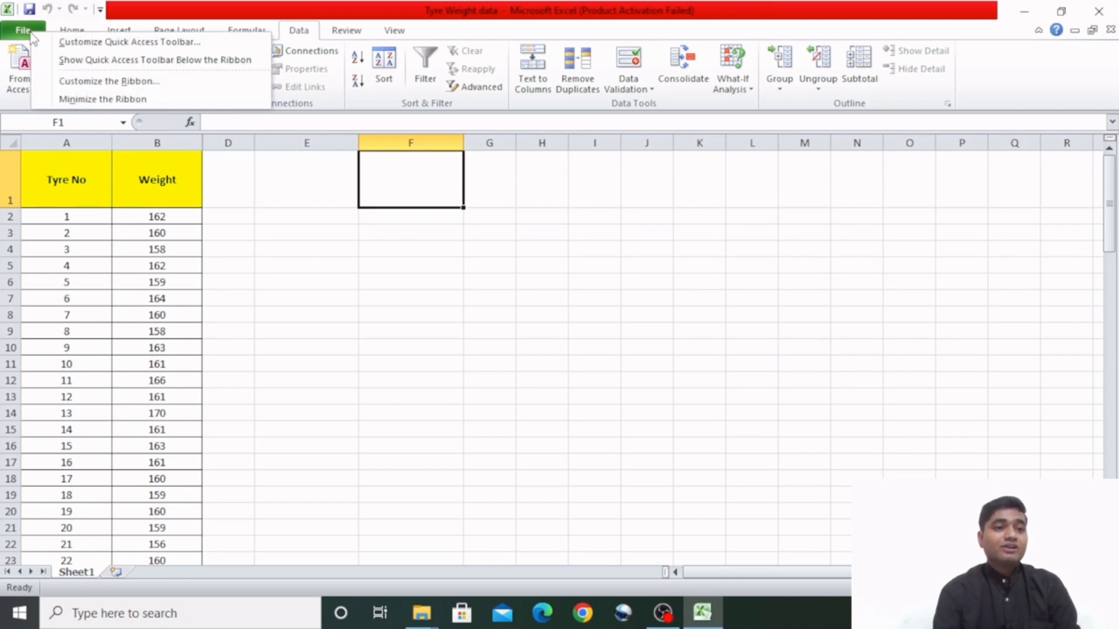
{"action": "left_click", "coordinate": [98, 82]}
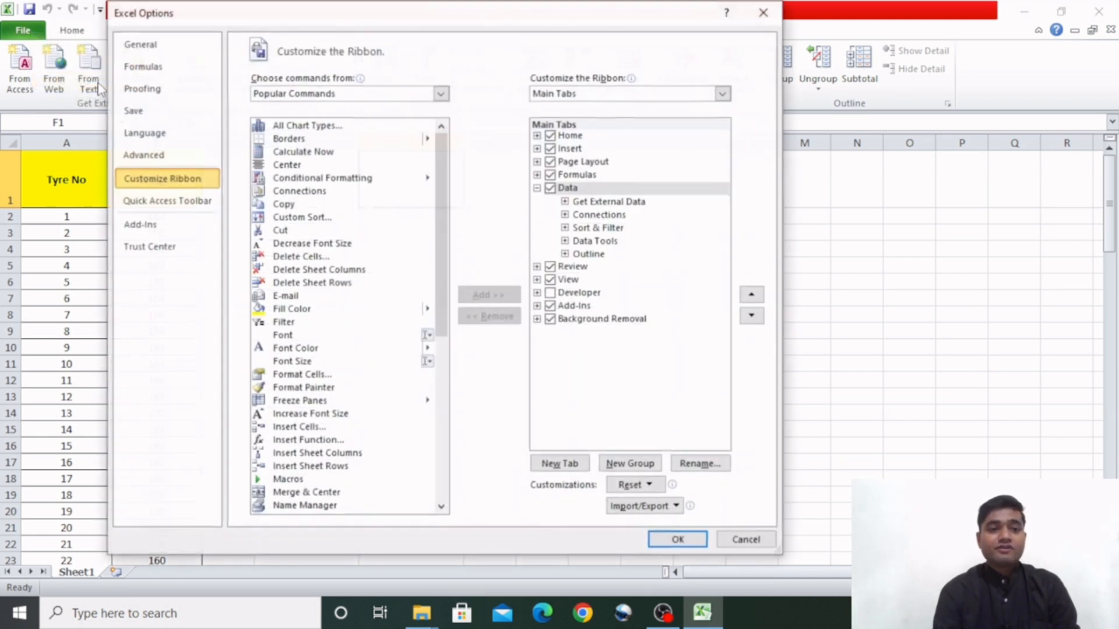
{"action": "left_click", "coordinate": [163, 225]}
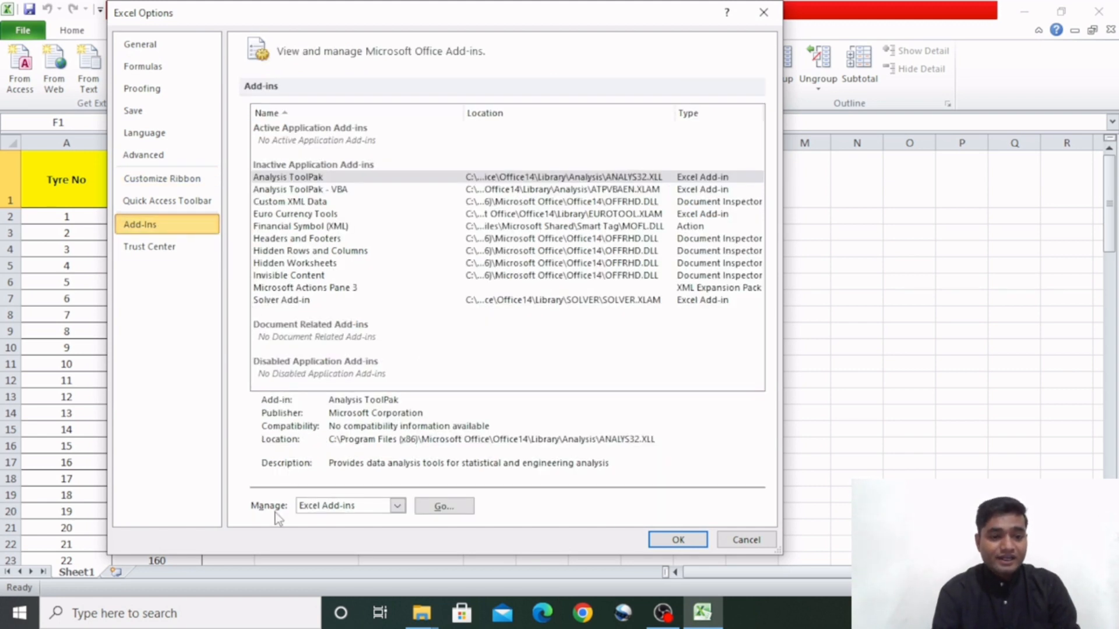
{"action": "left_click", "coordinate": [398, 507]}
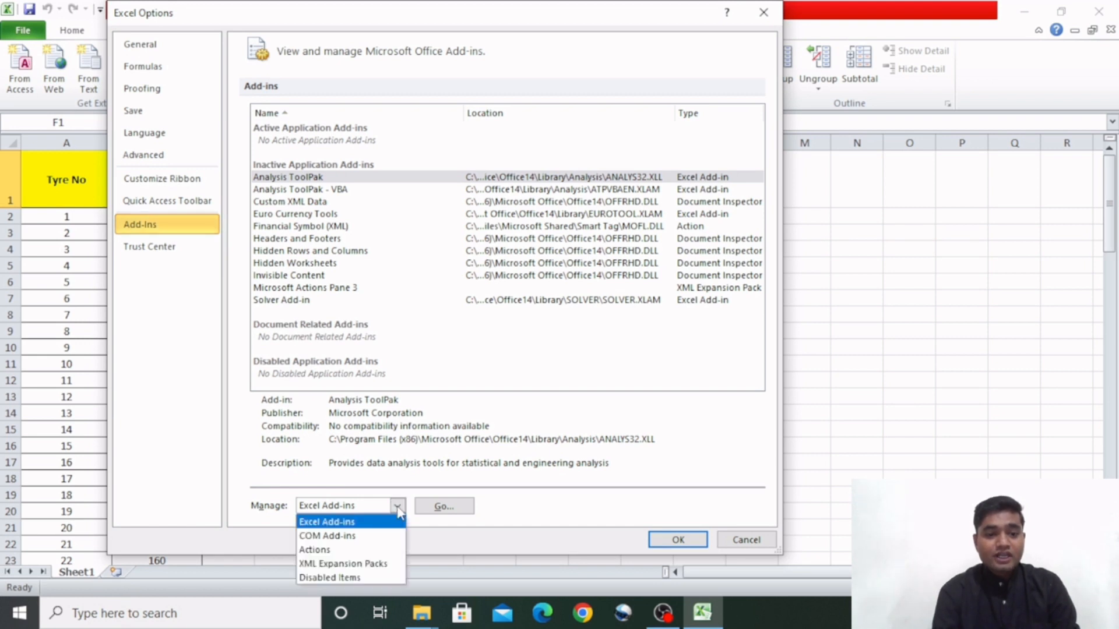
{"action": "left_click", "coordinate": [371, 522]}
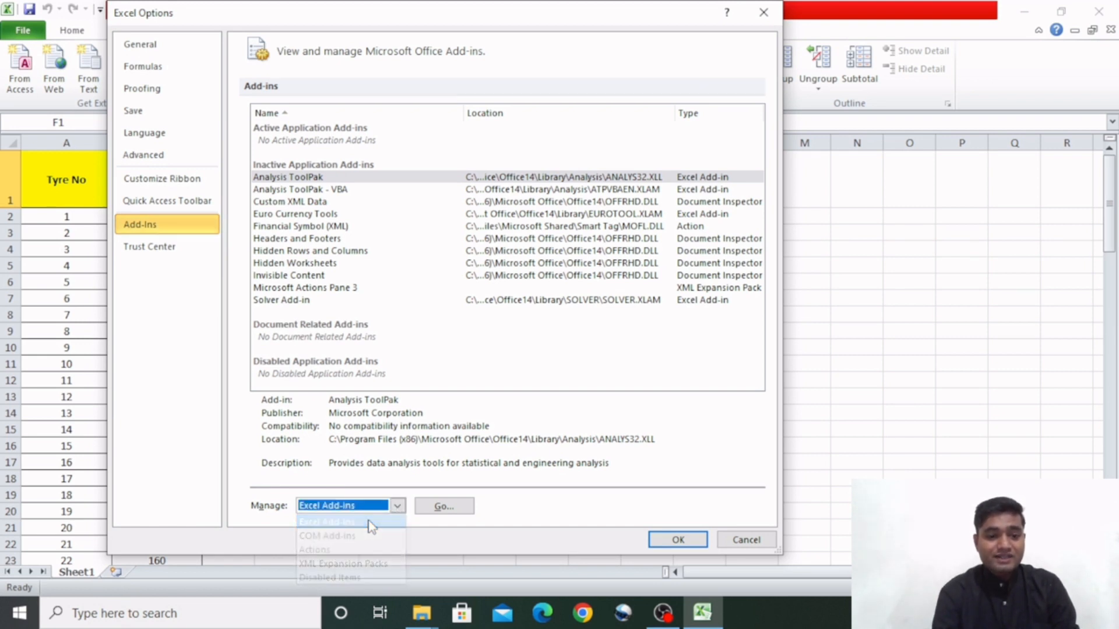
{"action": "left_click", "coordinate": [432, 516]}
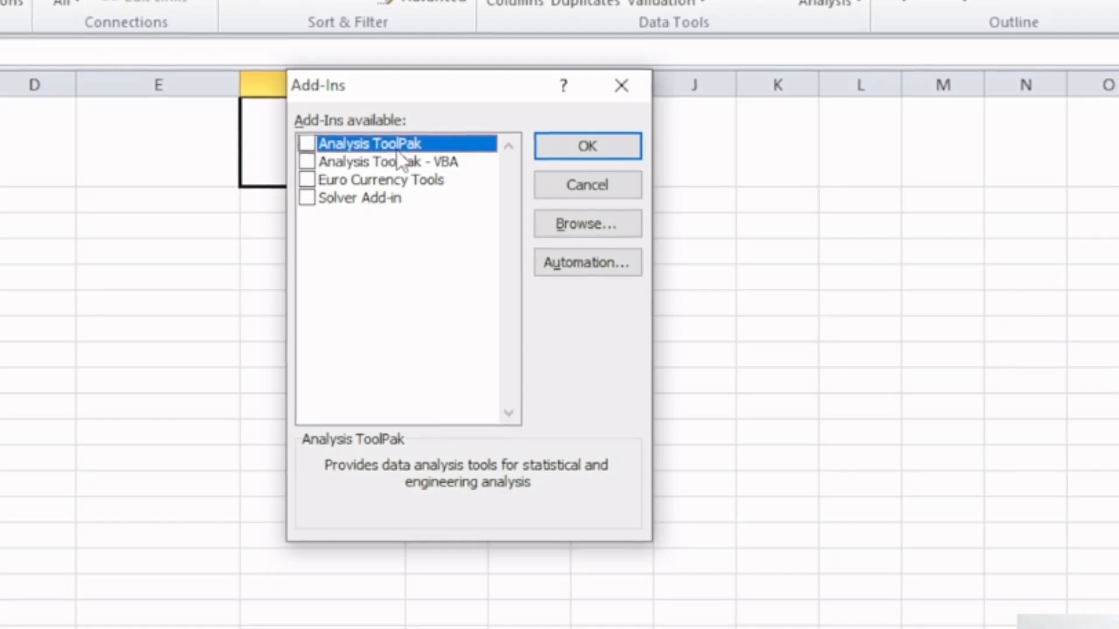
{"action": "left_click", "coordinate": [311, 142]}
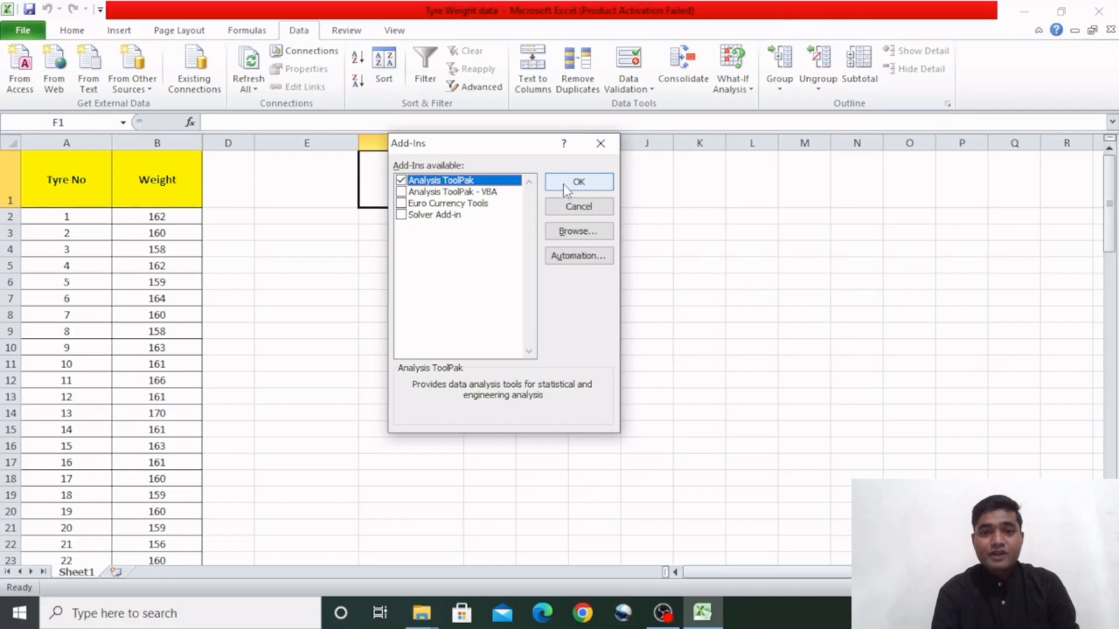
{"action": "left_click", "coordinate": [565, 147]}
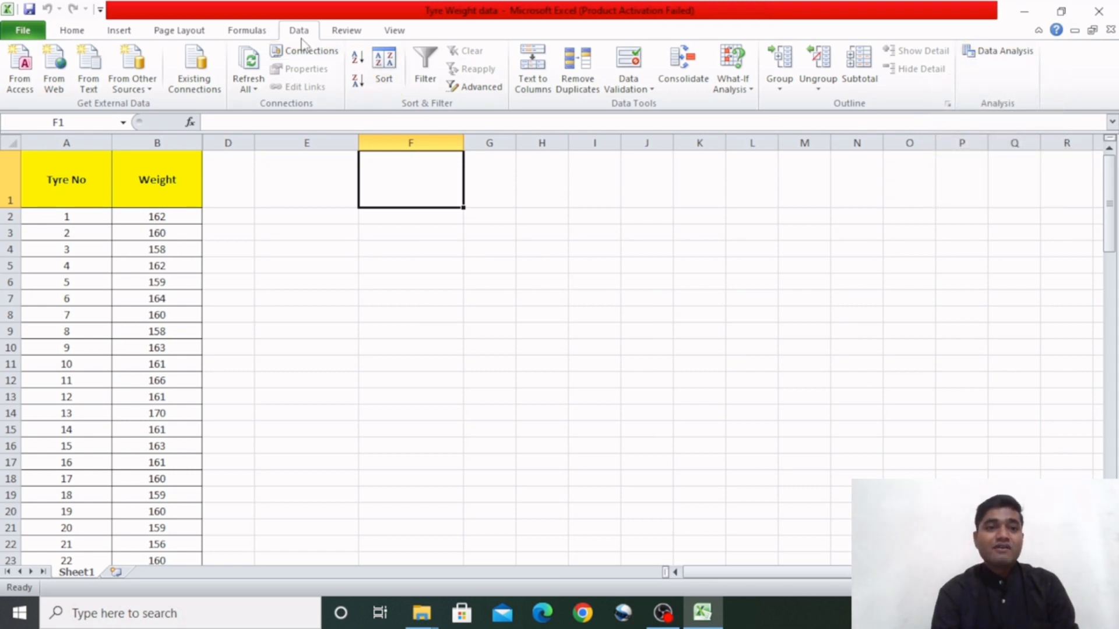
Set up a Descriptive Statistics analysis with input range $B$1:$B$101, grouped by columns, and labels in the first row
{"action": "left_click", "coordinate": [306, 232]}
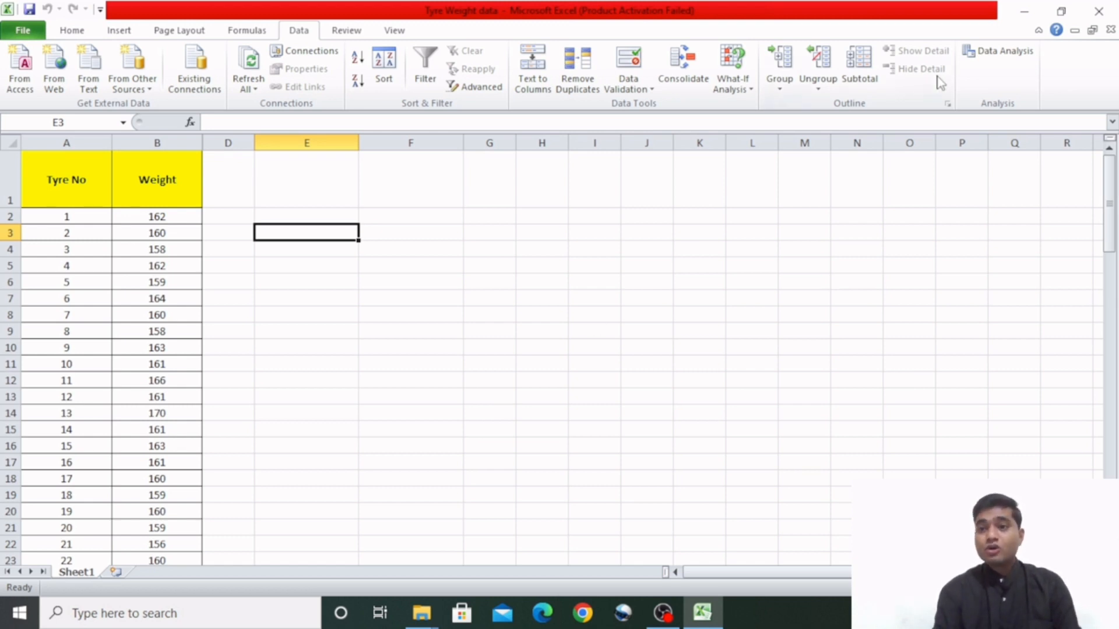
{"action": "left_click", "coordinate": [982, 53]}
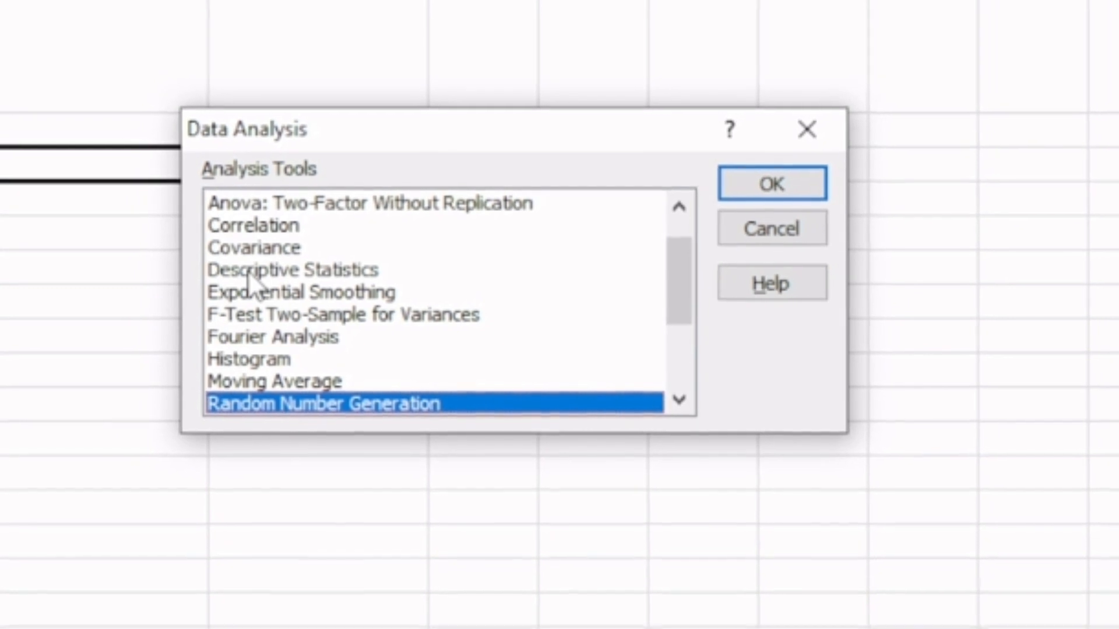
{"action": "left_click", "coordinate": [245, 271]}
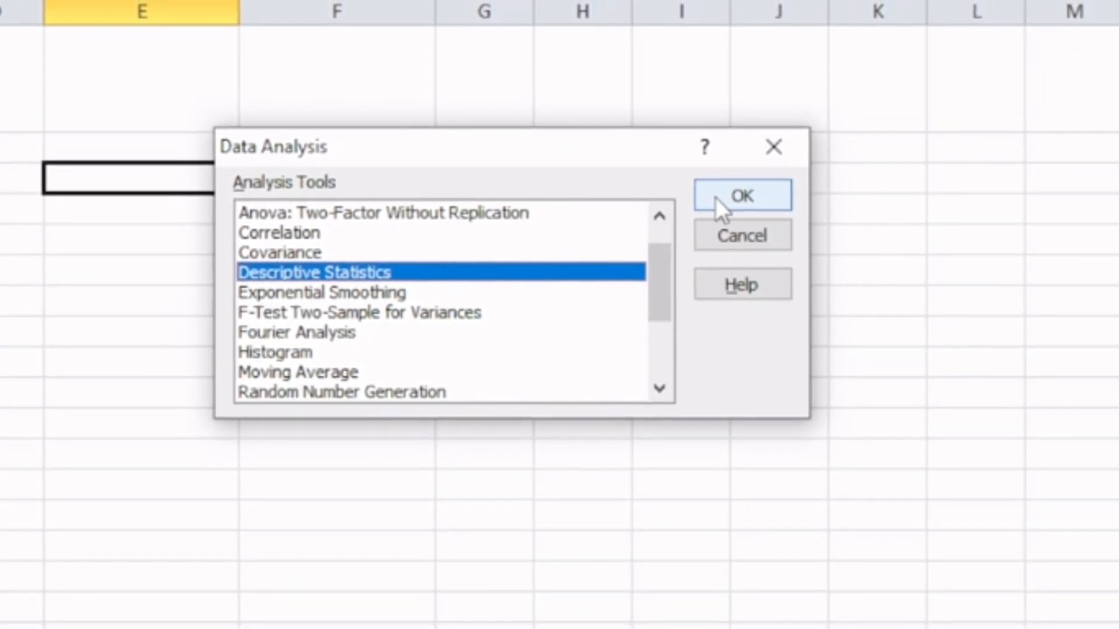
{"action": "left_click", "coordinate": [714, 197]}
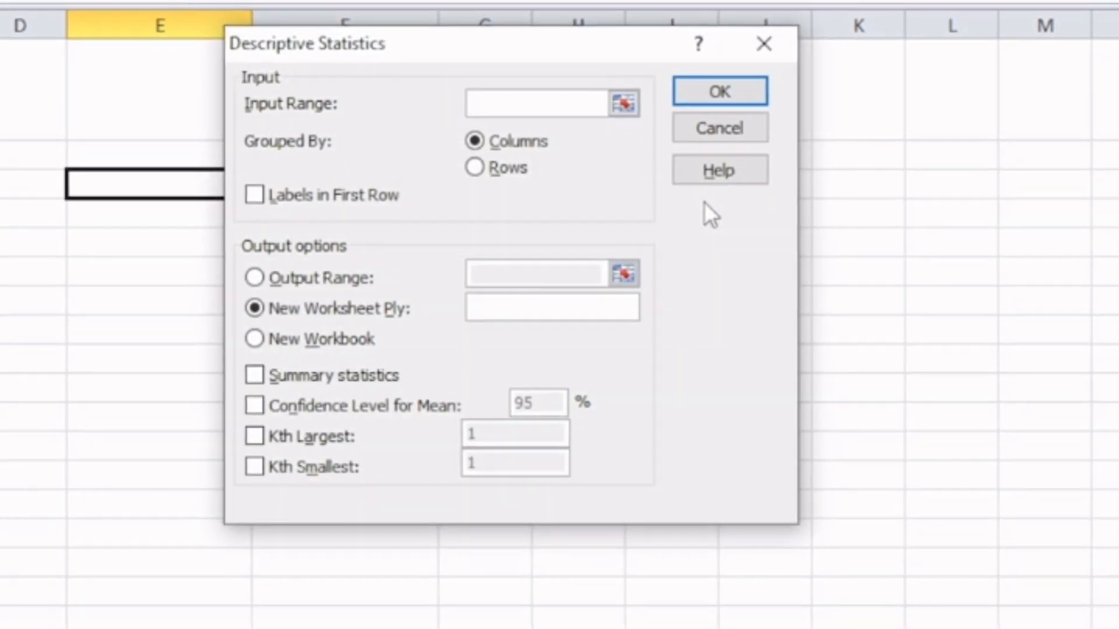
{"action": "left_click_drag", "start_coordinate": [581, 55], "coordinate": [631, 71]}
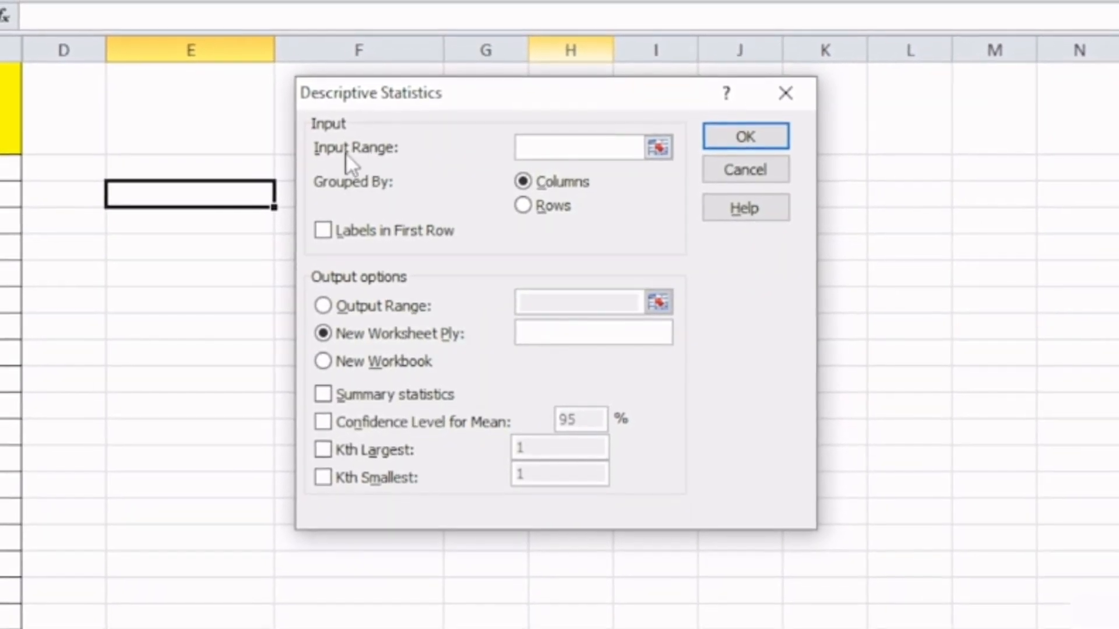
{"action": "left_click", "coordinate": [652, 154]}
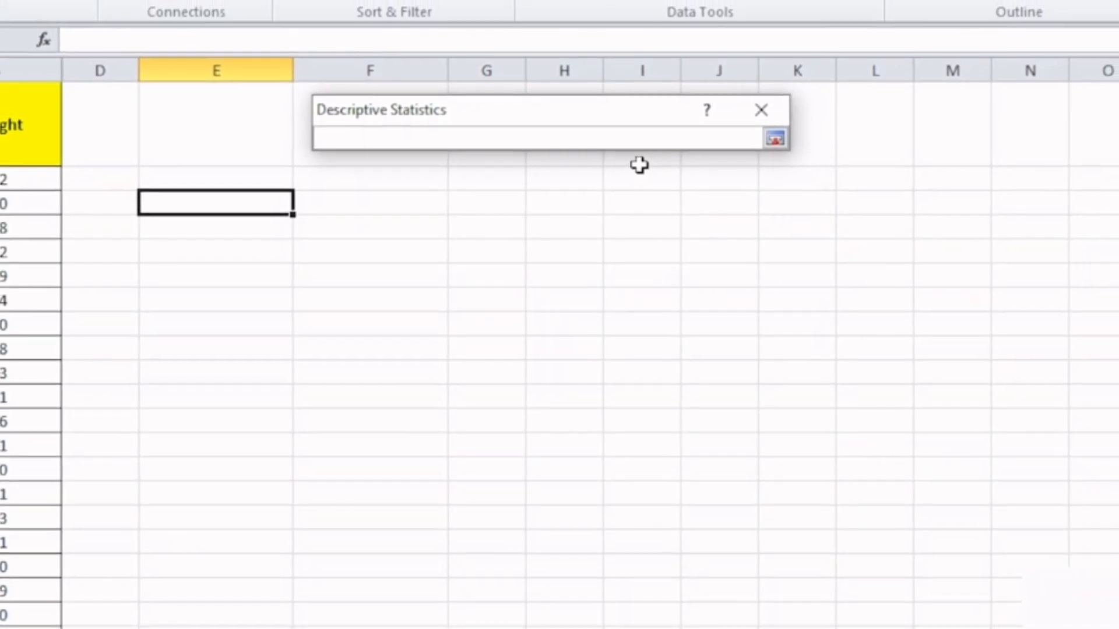
{"action": "left_click", "coordinate": [53, 136]}
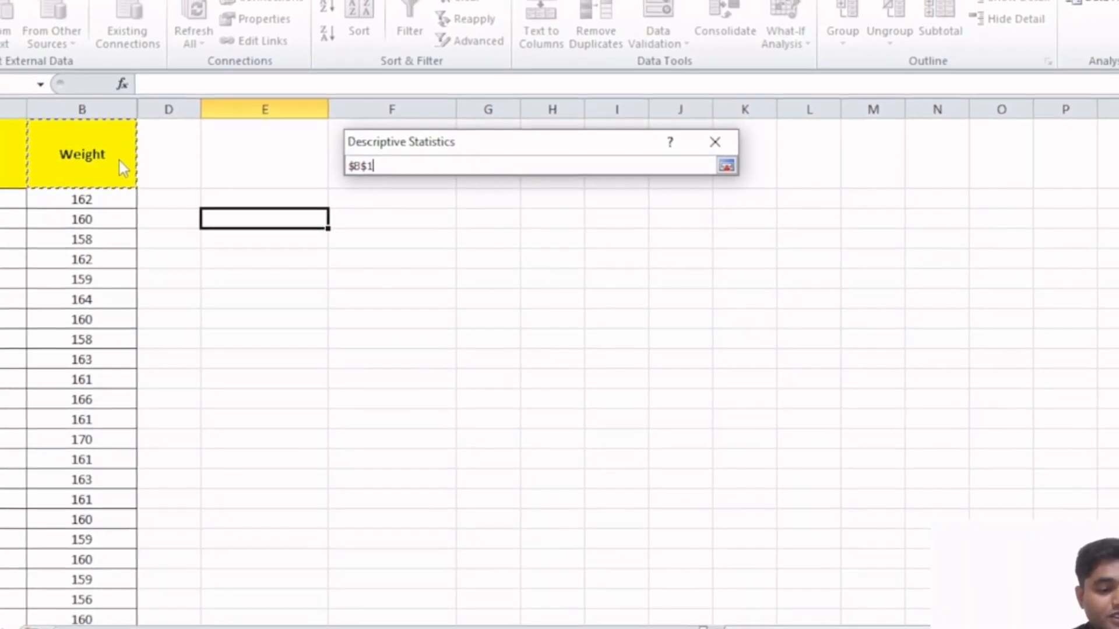
{"action": "key", "text": "ctrl+shift+Down"}
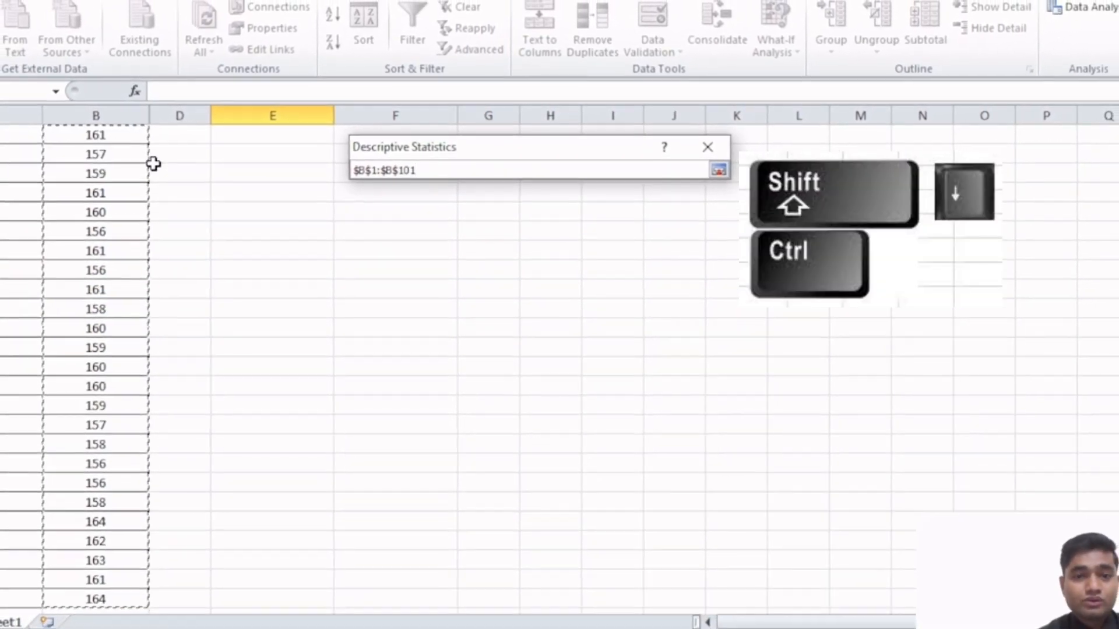
{"action": "left_click", "coordinate": [718, 169]}
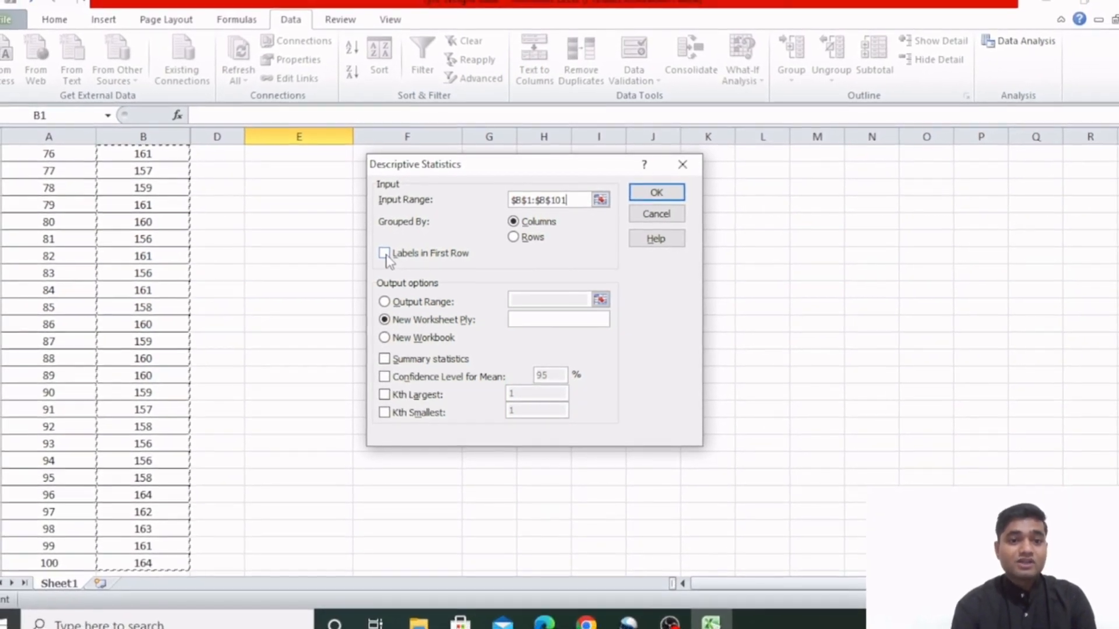
{"action": "left_click", "coordinate": [383, 253]}
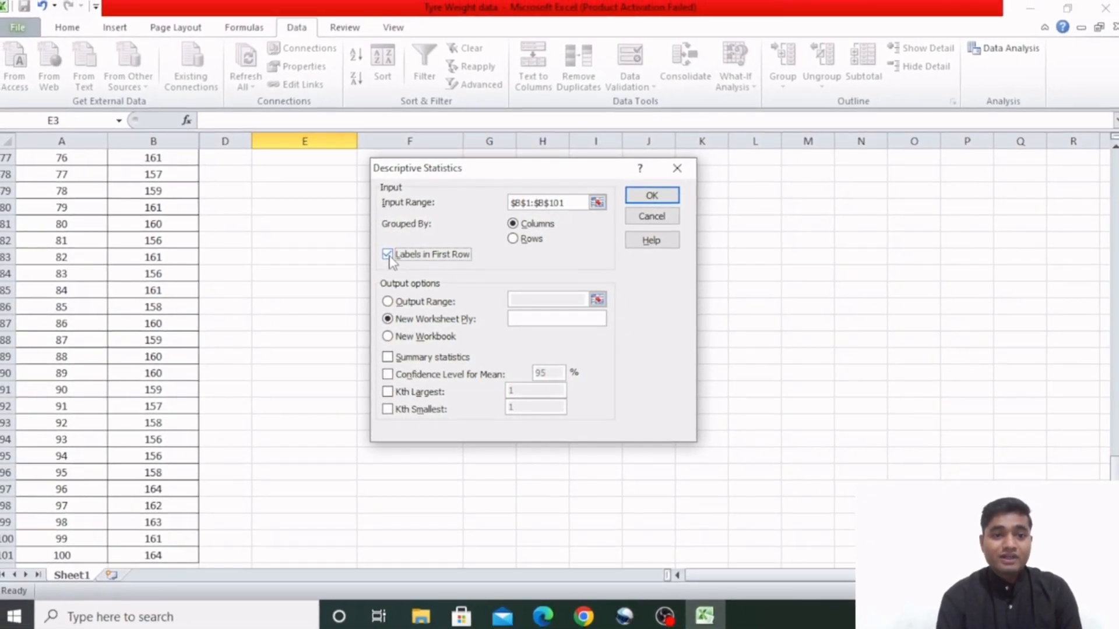
Set the output range to $E$2, include summary statistics, and run the Descriptive Statistics analysis
{"action": "left_click", "coordinate": [452, 300]}
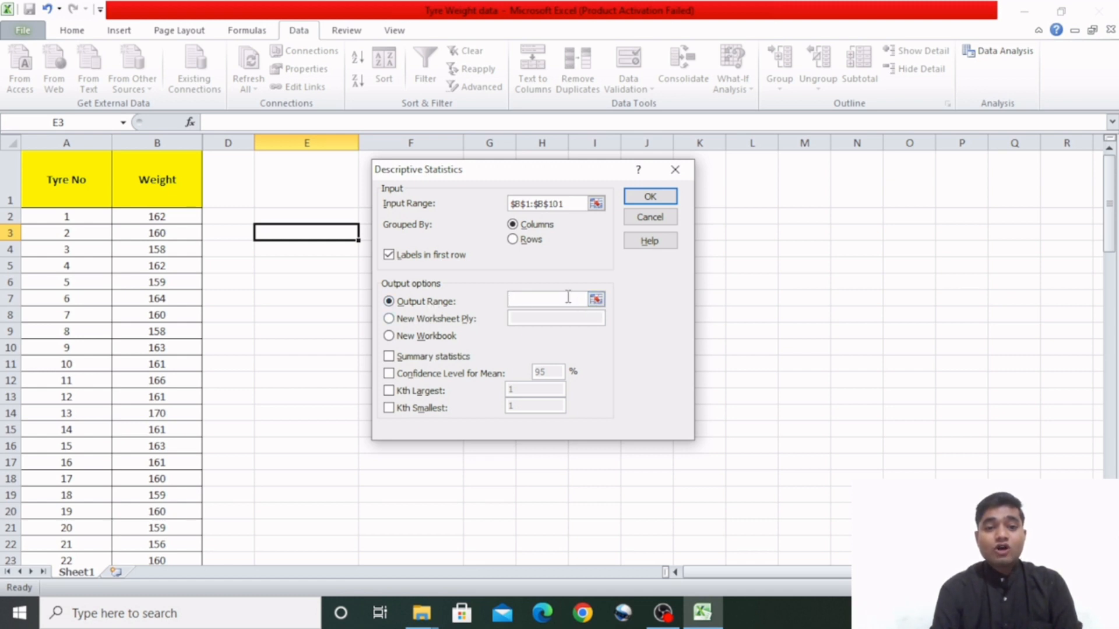
{"action": "left_click", "coordinate": [595, 300]}
{"action": "left_click", "coordinate": [294, 215]}
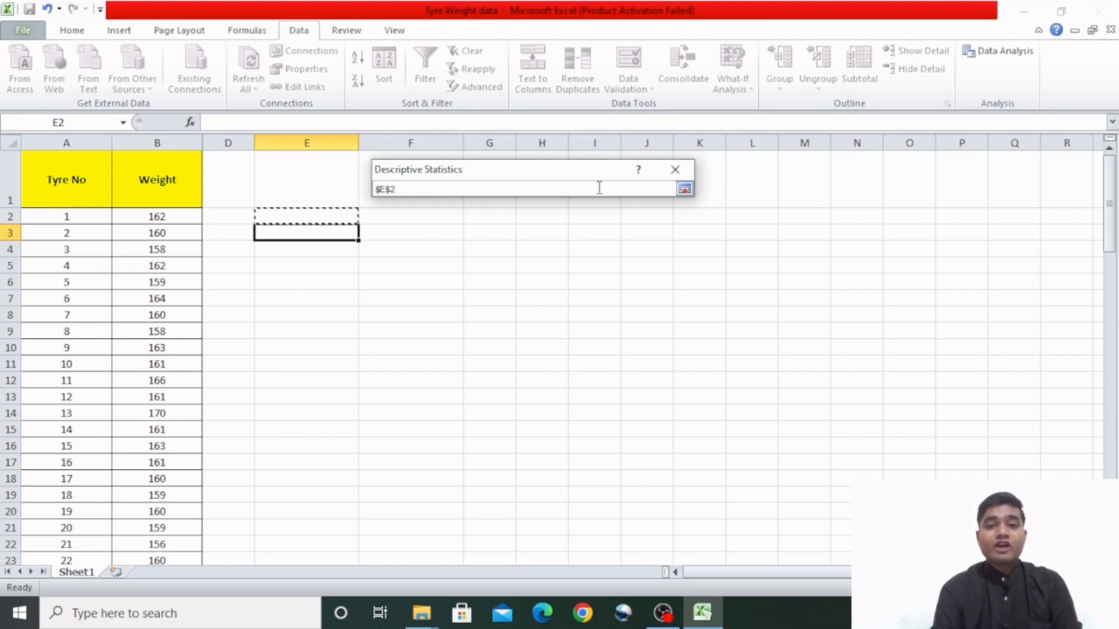
{"action": "left_click", "coordinate": [692, 190]}
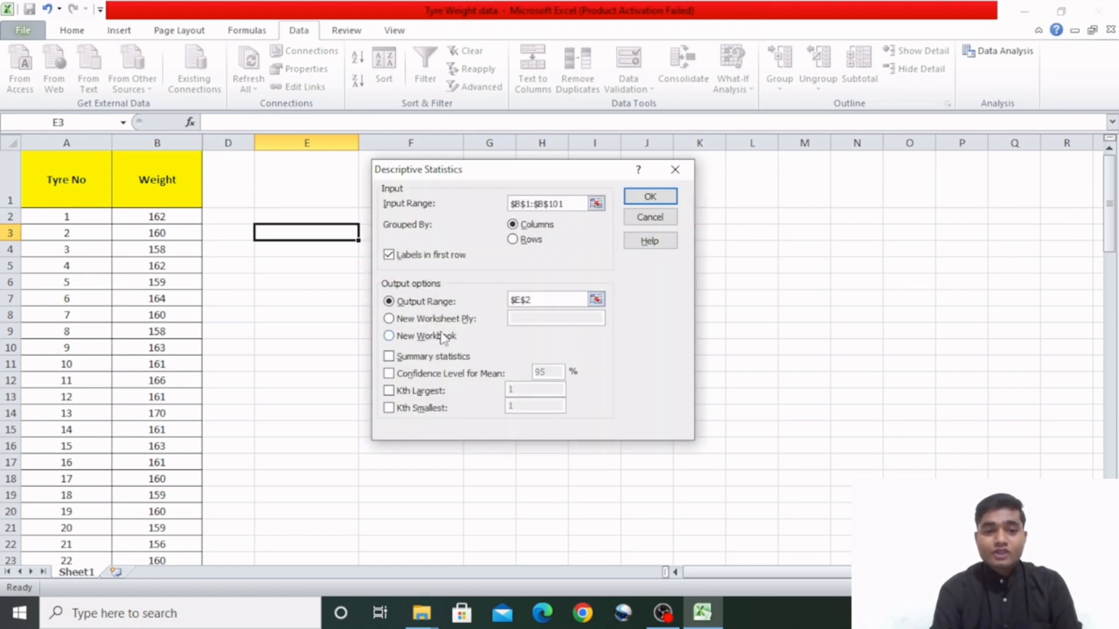
{"action": "left_click", "coordinate": [388, 358]}
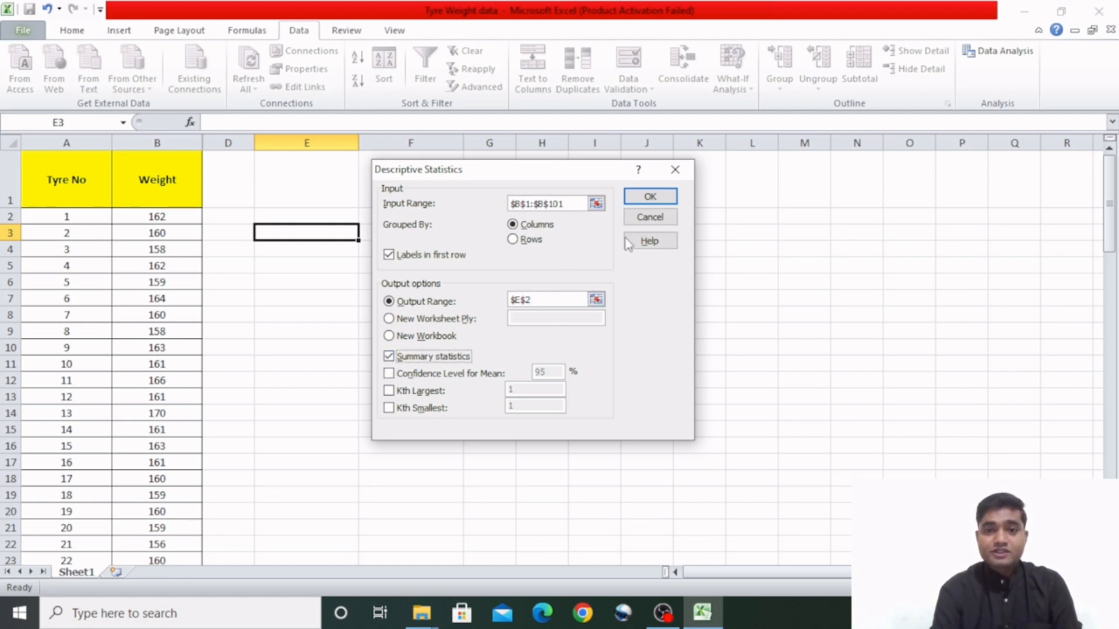
{"action": "left_click", "coordinate": [641, 197]}
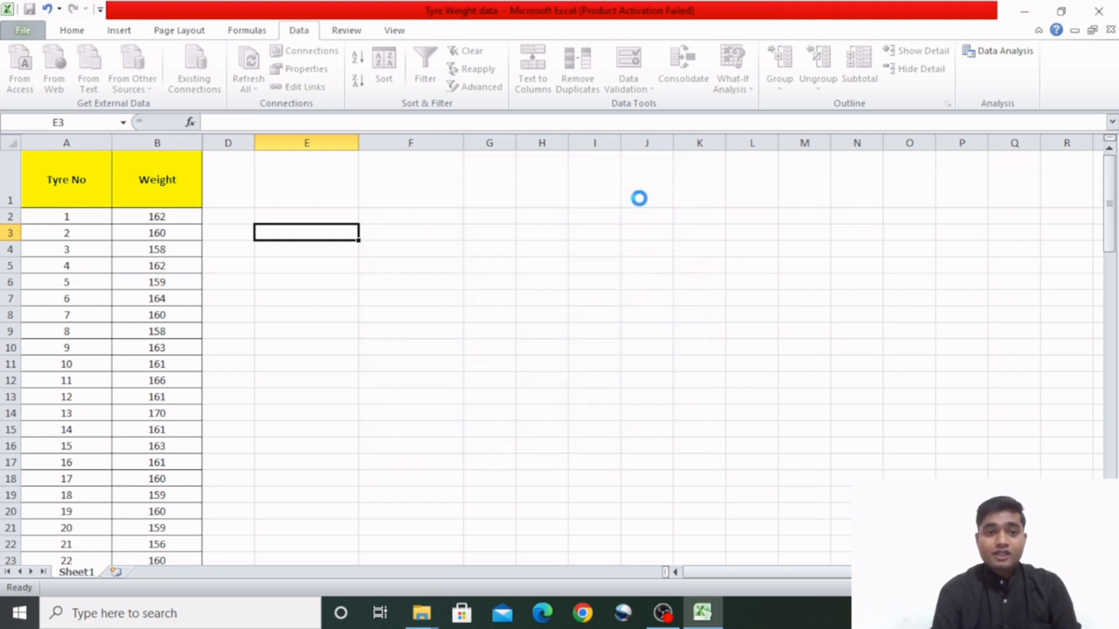
Examine the Weight descriptive statistics from Mean through Count, including the Minimum and Maximum rows
{"action": "left_click", "coordinate": [545, 234]}
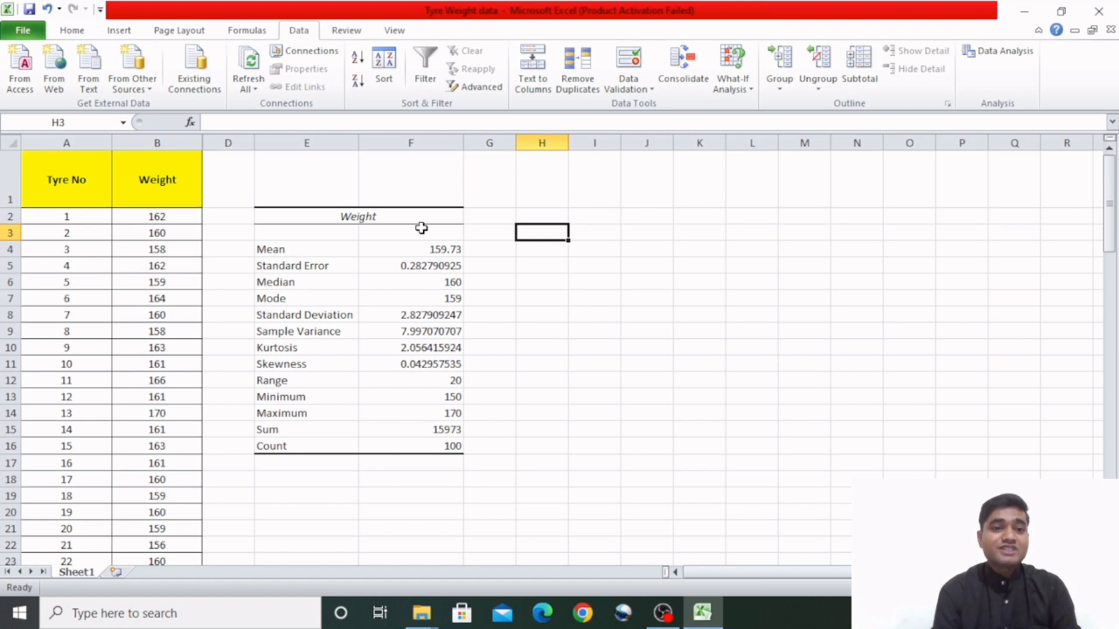
{"action": "left_click_drag", "start_coordinate": [327, 250], "coordinate": [457, 445]}
{"action": "left_click", "coordinate": [494, 284]}
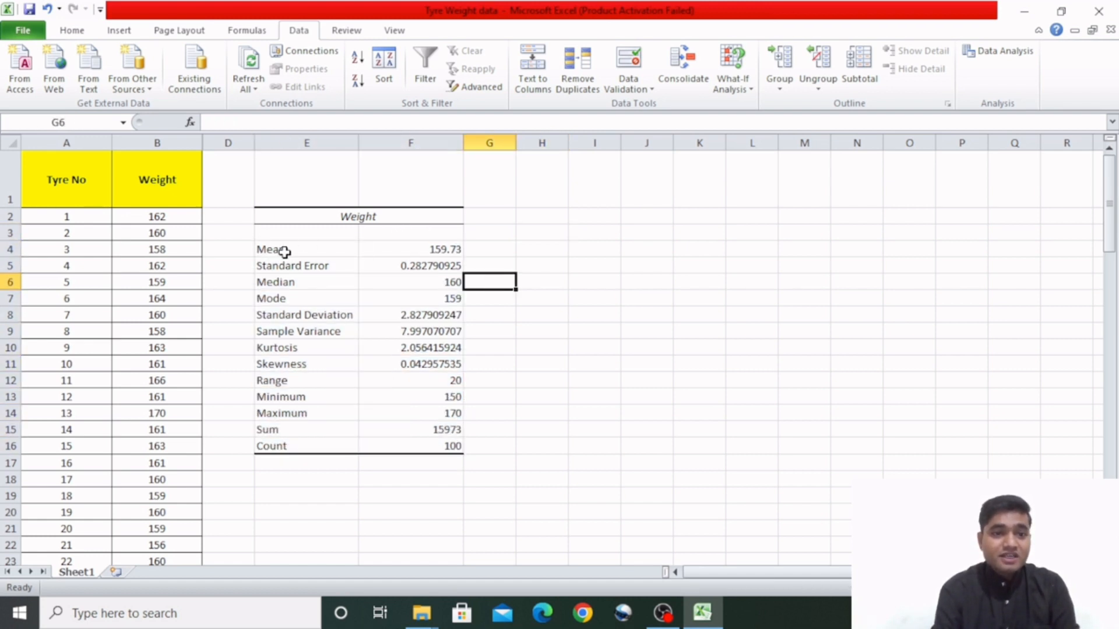
{"action": "left_click", "coordinate": [285, 252]}
{"action": "key", "text": "Down"}
{"action": "key", "text": "Down"}
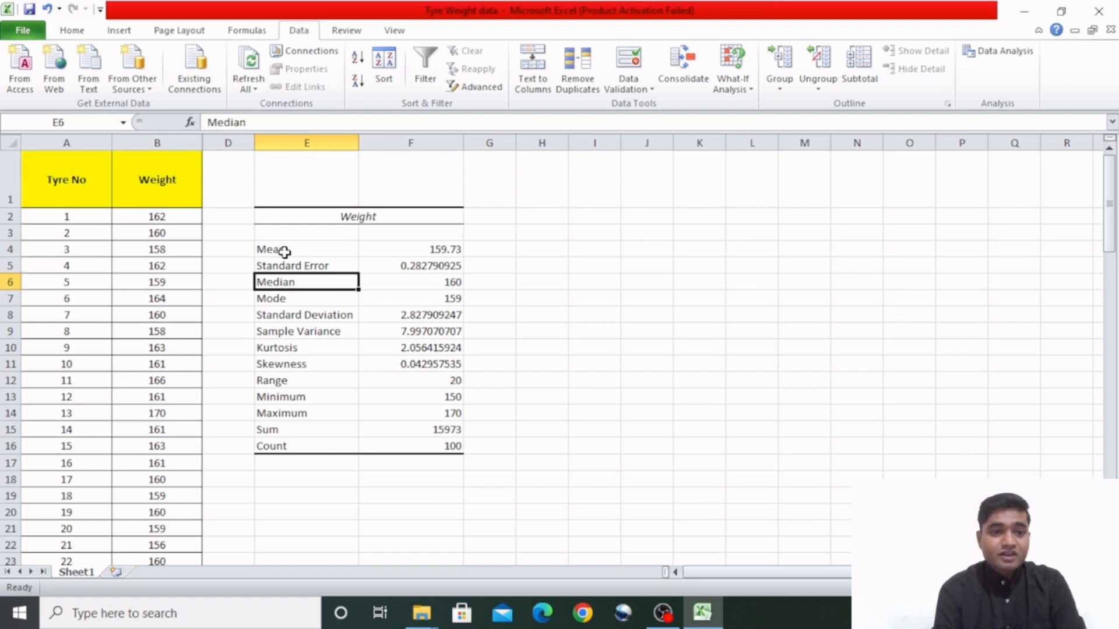
{"action": "key", "text": "Down"}
{"action": "key", "text": "Down"}
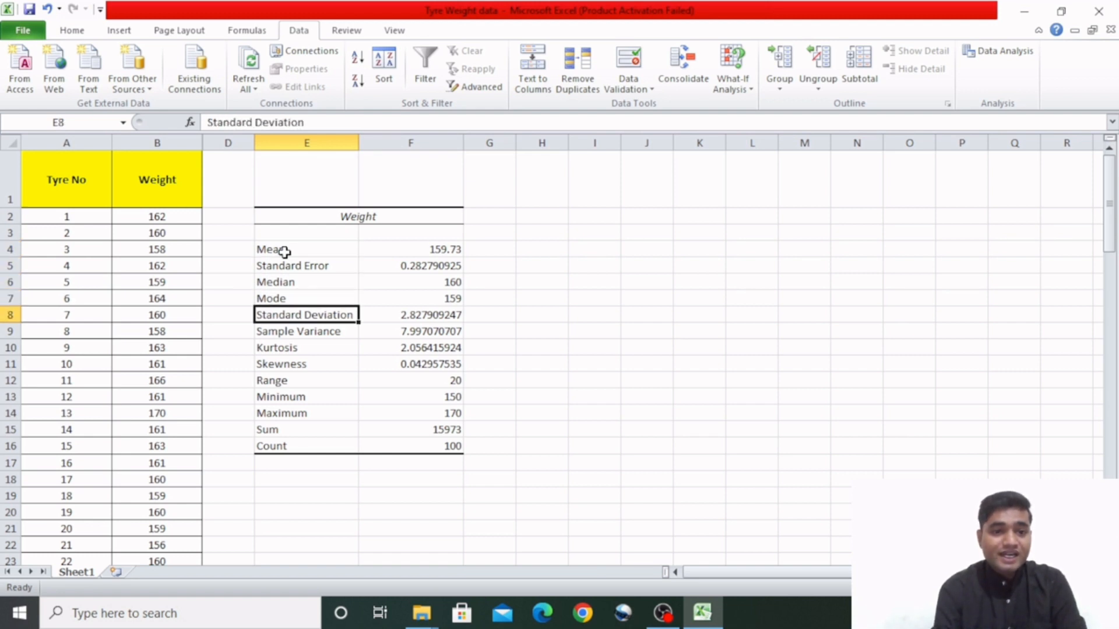
{"action": "key", "text": "Down"}
{"action": "key", "text": "Down"}
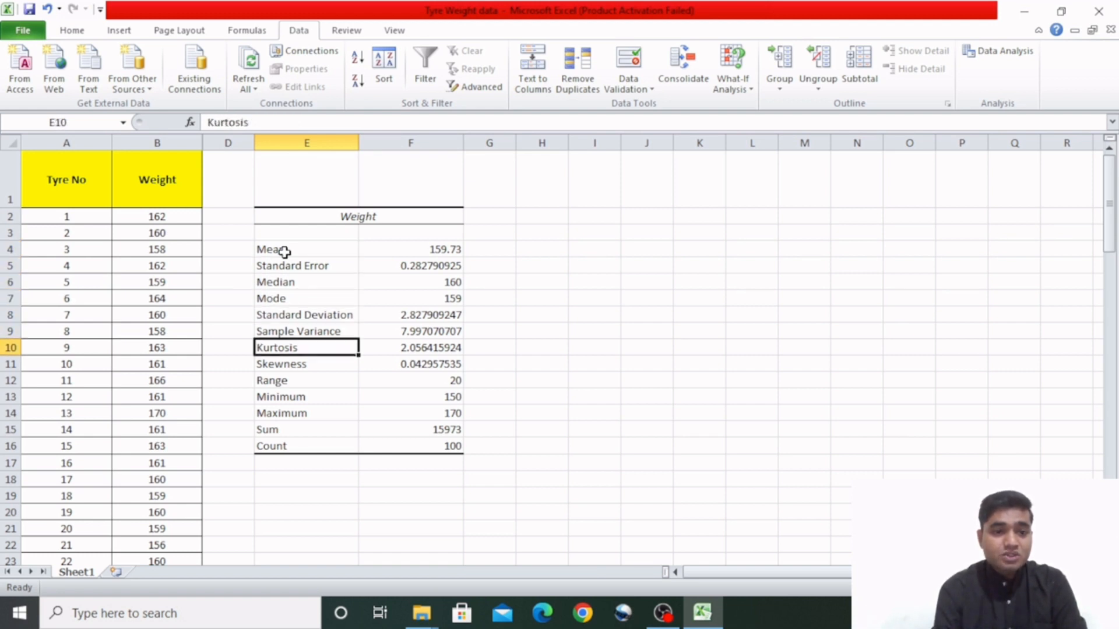
{"action": "key", "text": "Down"}
{"action": "key", "text": "Down"}
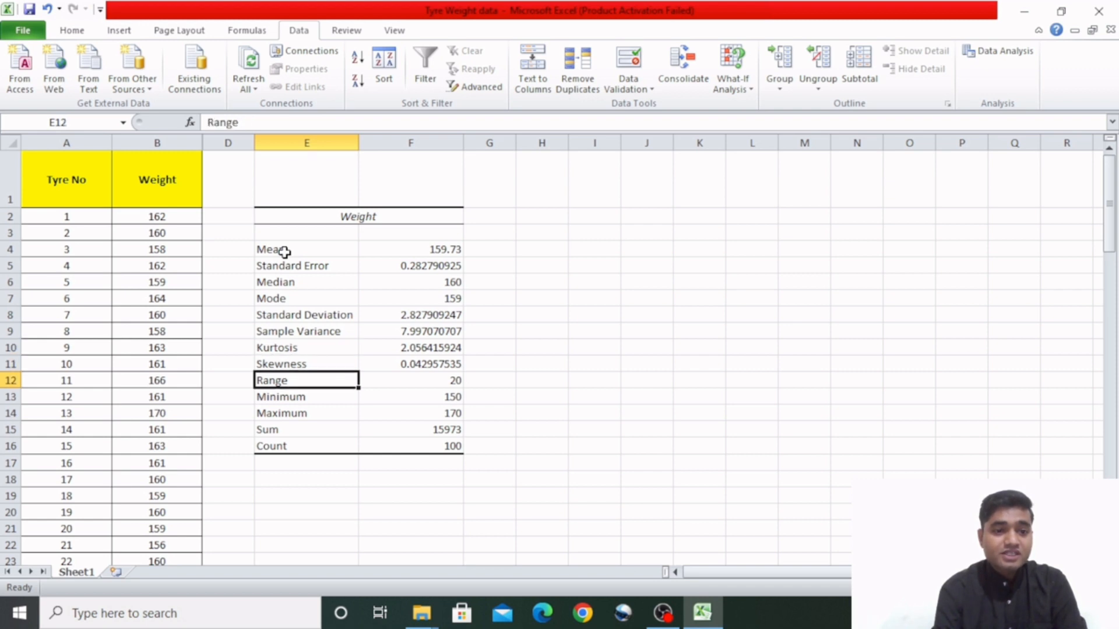
{"action": "key", "text": "Down"}
{"action": "key", "text": "Down"}
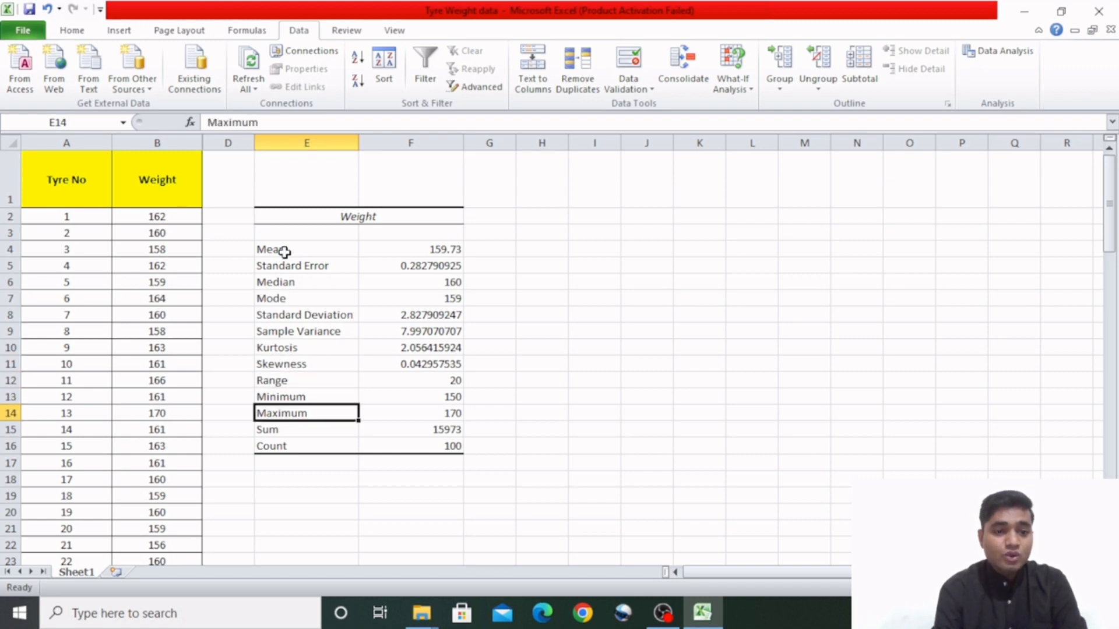
{"action": "key", "text": "Down"}
{"action": "key", "text": "Down"}
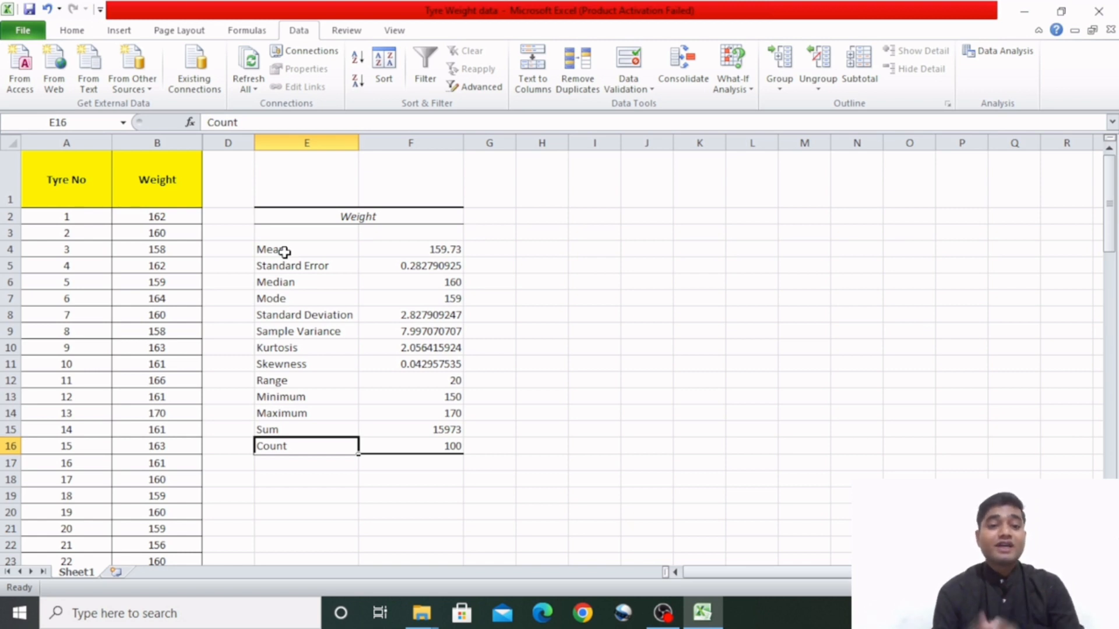
{"action": "left_click_drag", "start_coordinate": [284, 252], "coordinate": [438, 442]}
{"action": "left_click", "coordinate": [524, 414]}
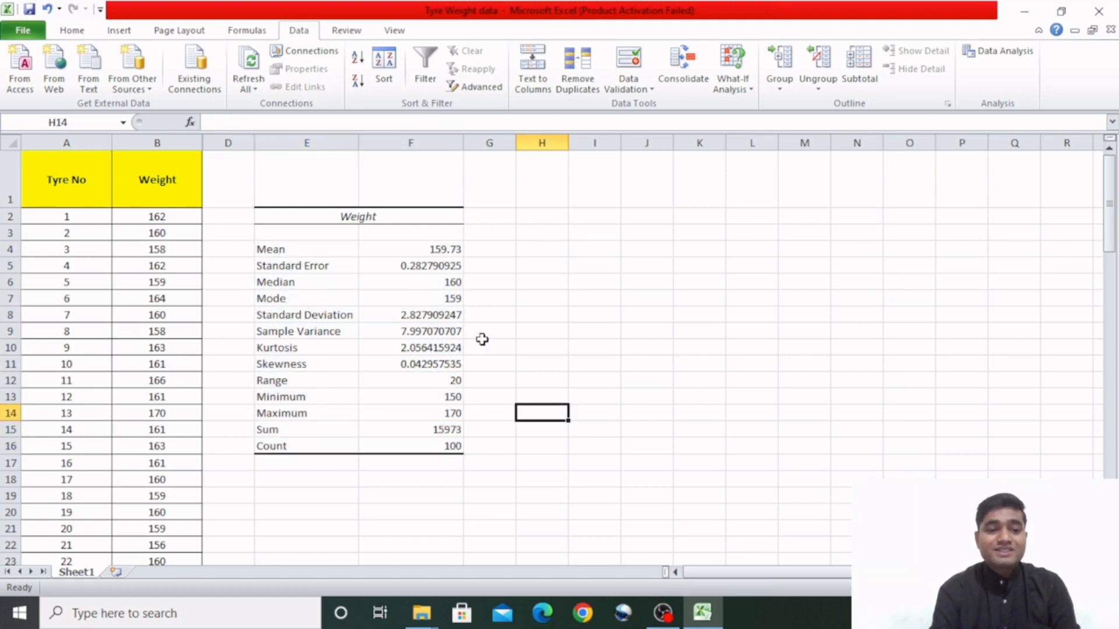
{"action": "left_click_drag", "start_coordinate": [333, 397], "coordinate": [435, 411]}
{"action": "left_click", "coordinate": [499, 407]}
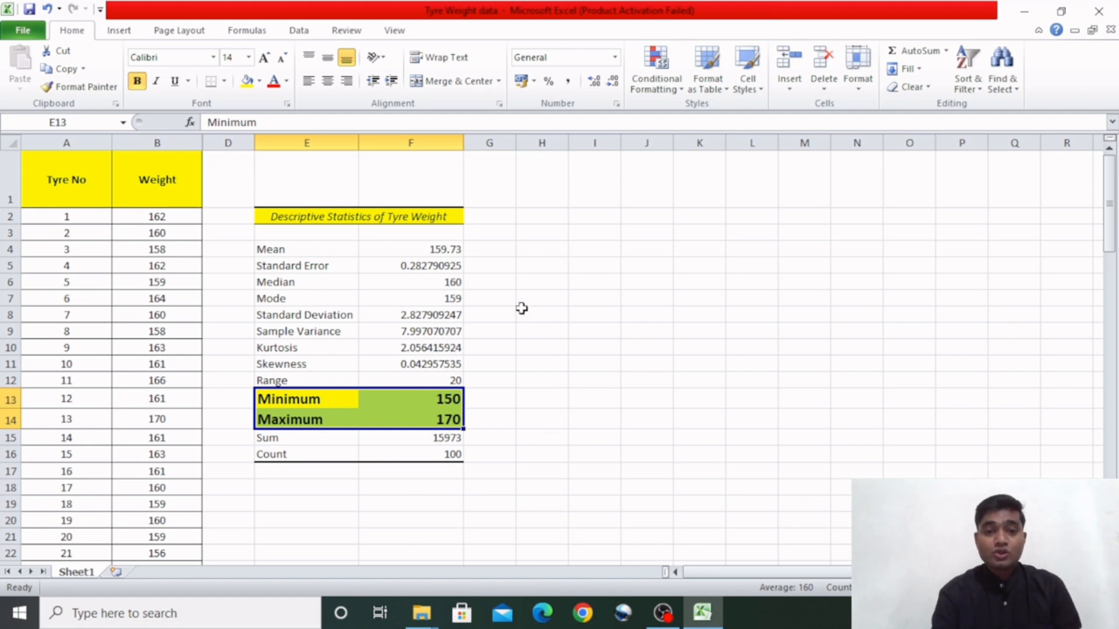
Enter the heading Bin in H2 with the starting bin values 150 and 152 in H3 and H4
{"action": "left_click", "coordinate": [542, 223]}
{"action": "type", "text": "Bin"}
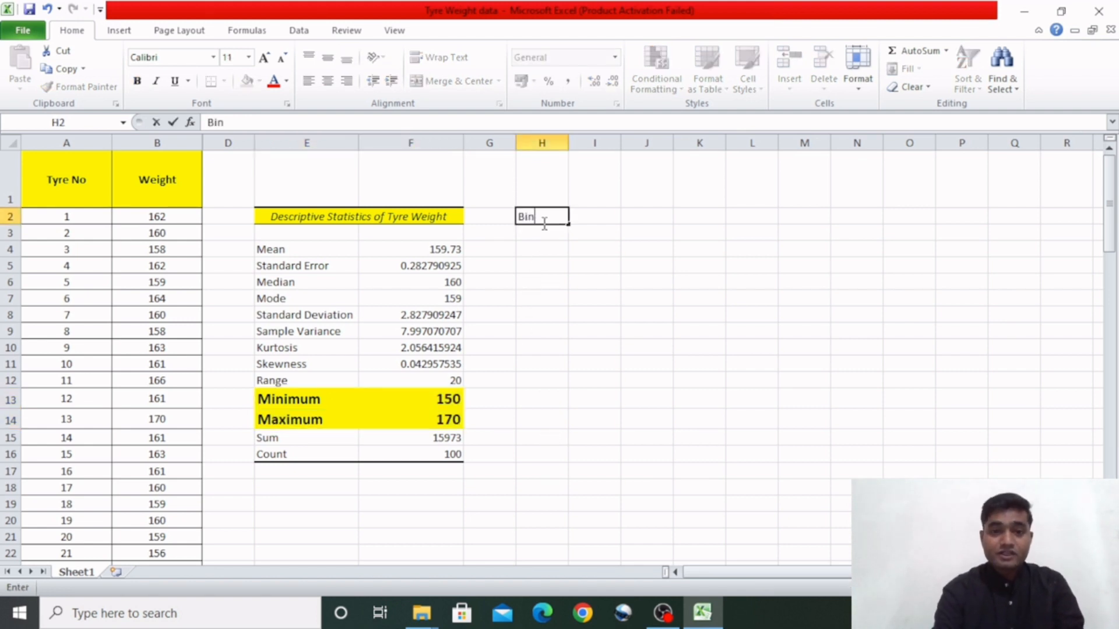
{"action": "key", "text": "Return"}
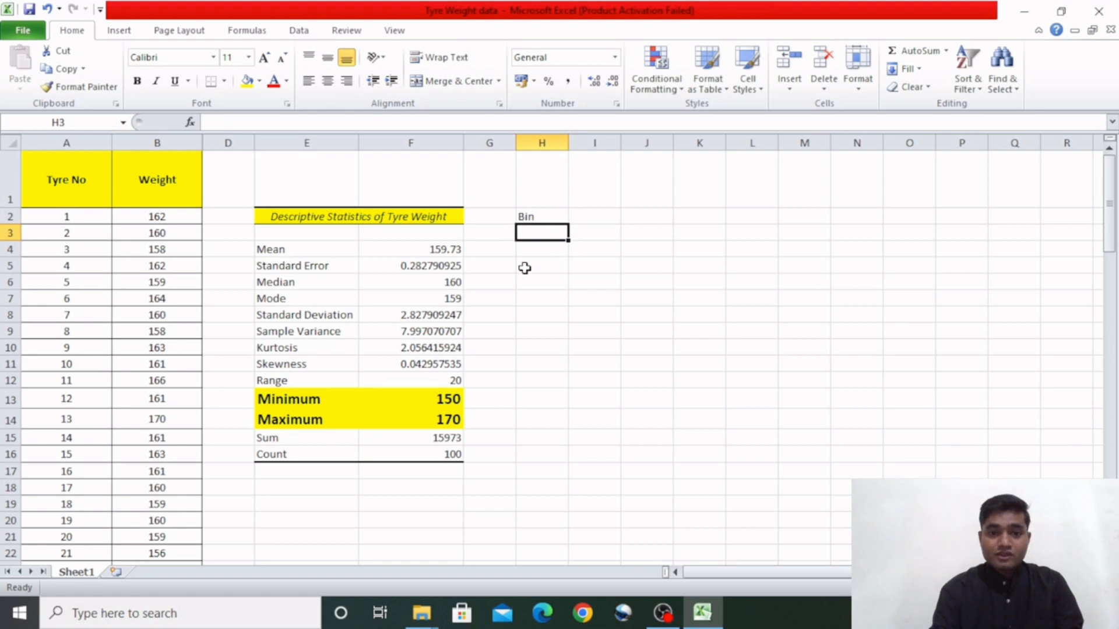
{"action": "type", "text": "150"}
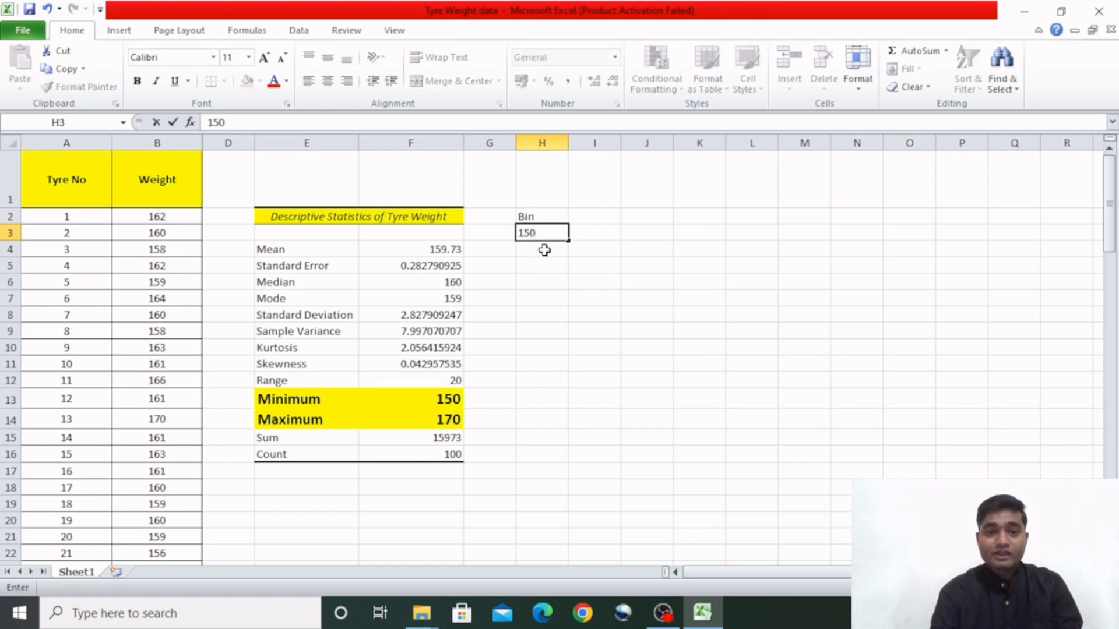
{"action": "key", "text": "Return"}
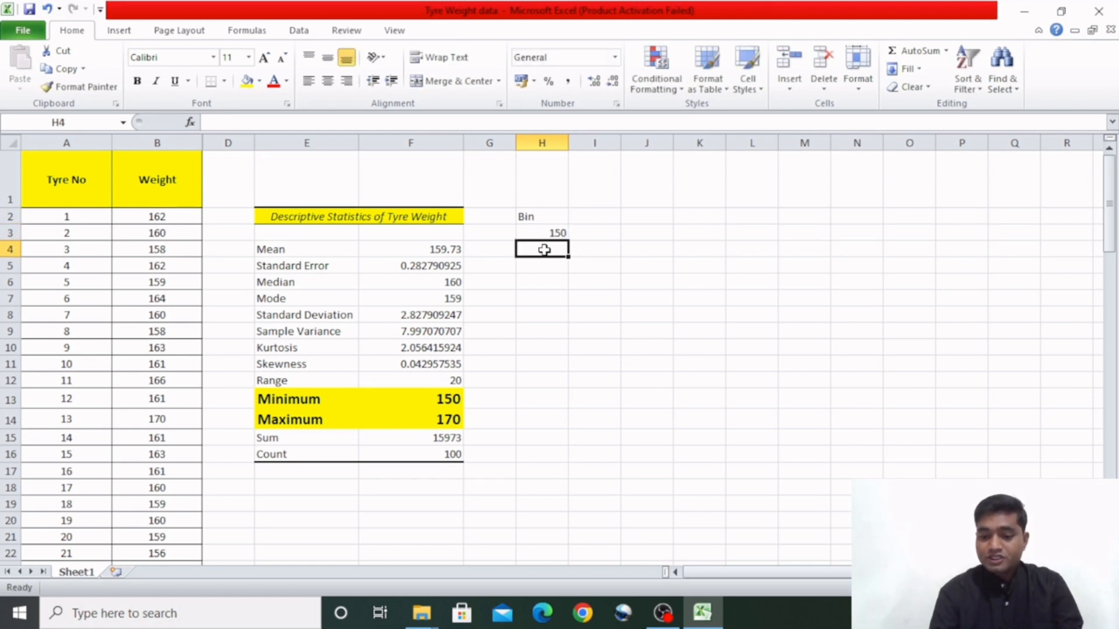
{"action": "type", "text": "152"}
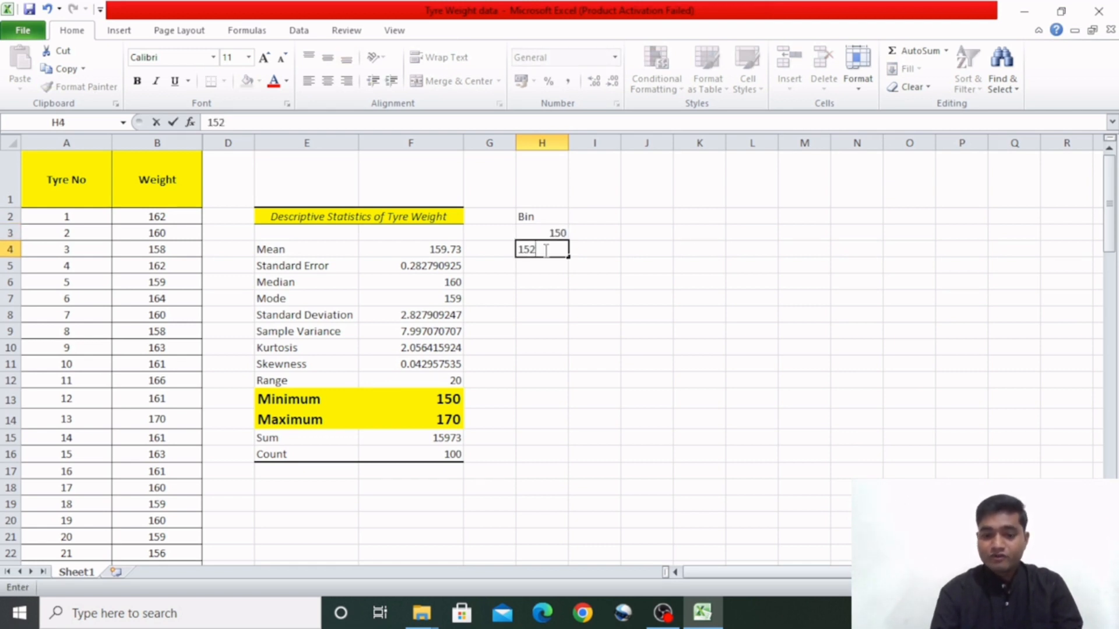
{"action": "key", "text": "Return"}
Extend the bin series in steps of 2 down to 170 in H13 and review the bin column
{"action": "left_click_drag", "start_coordinate": [547, 233], "coordinate": [567, 408]}
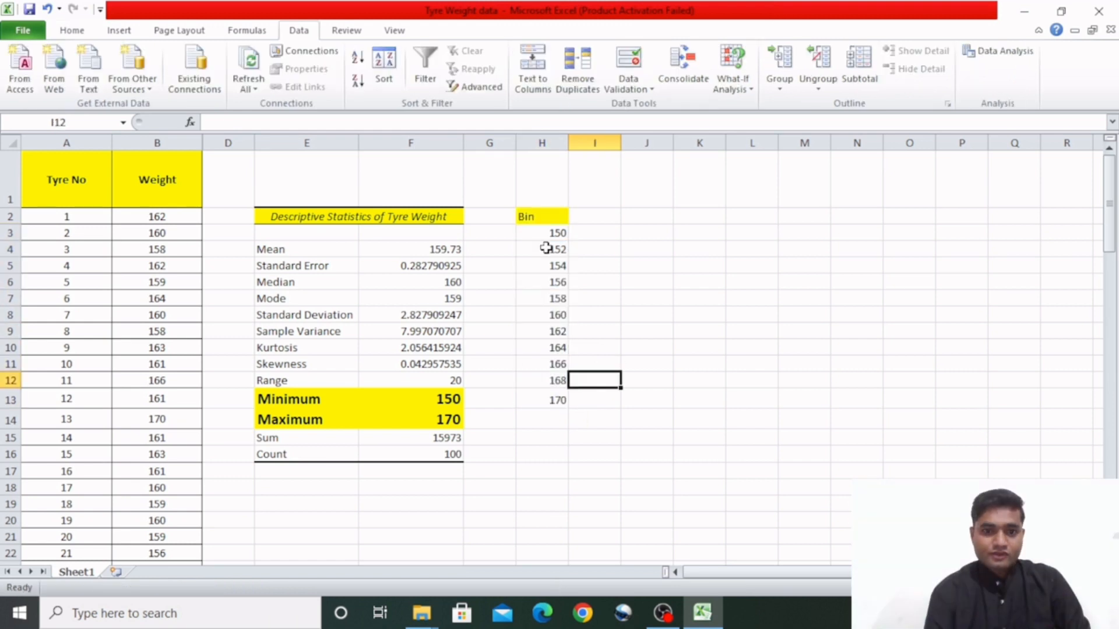
{"action": "left_click", "coordinate": [536, 218]}
{"action": "left_click_drag", "start_coordinate": [537, 218], "coordinate": [543, 396]}
{"action": "left_click", "coordinate": [626, 362]}
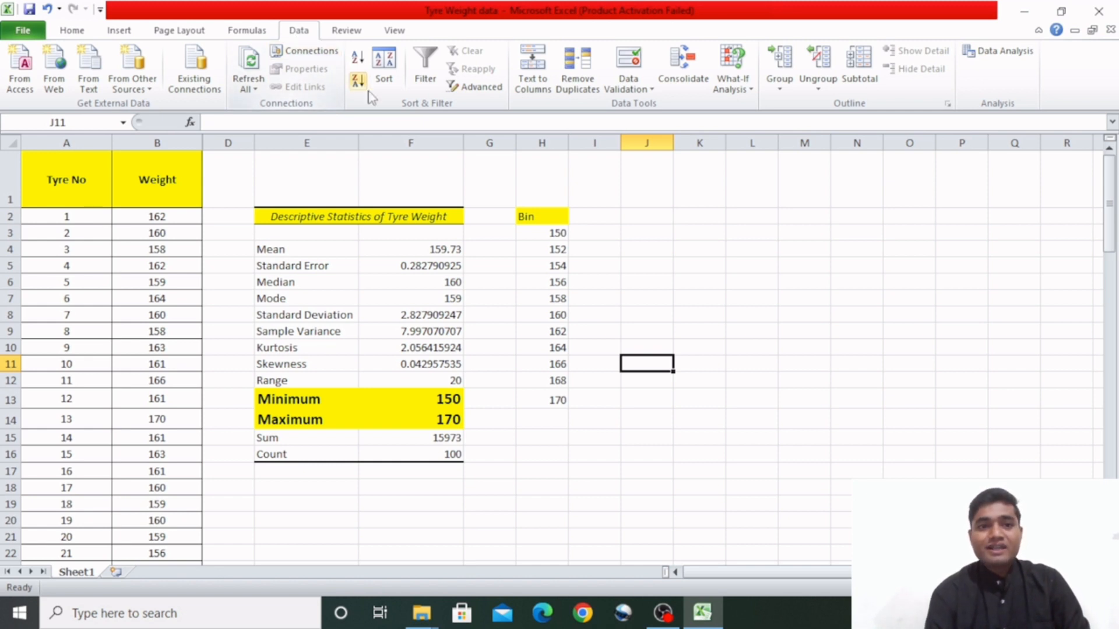
Start a Histogram analysis from the data analysis tools with input range $B$1:$B$101
{"action": "left_click", "coordinate": [999, 55]}
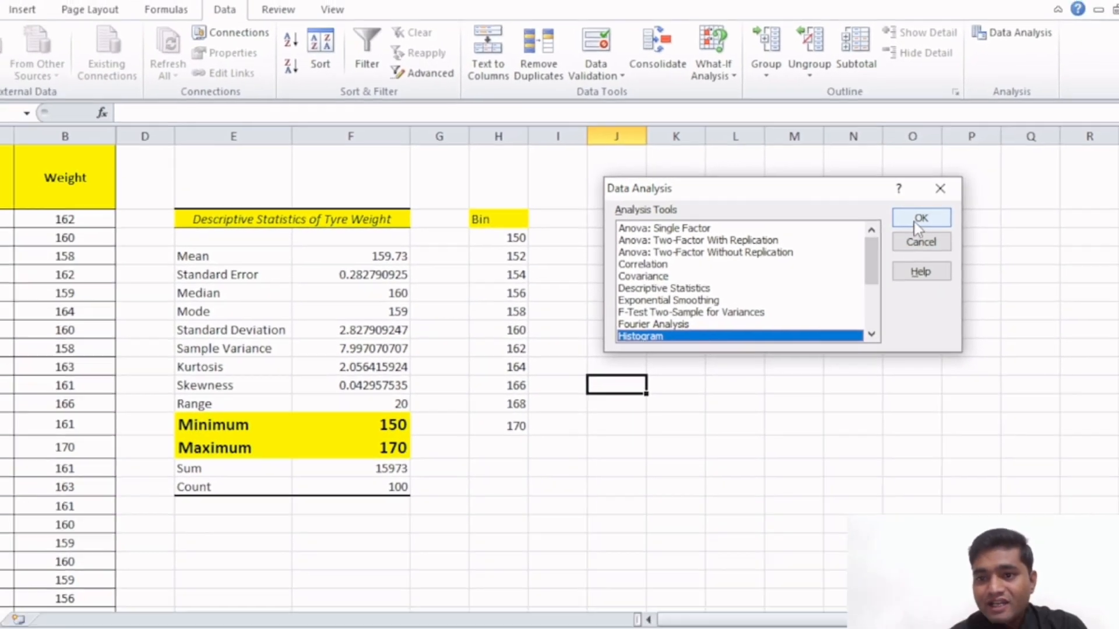
{"action": "left_click", "coordinate": [931, 225]}
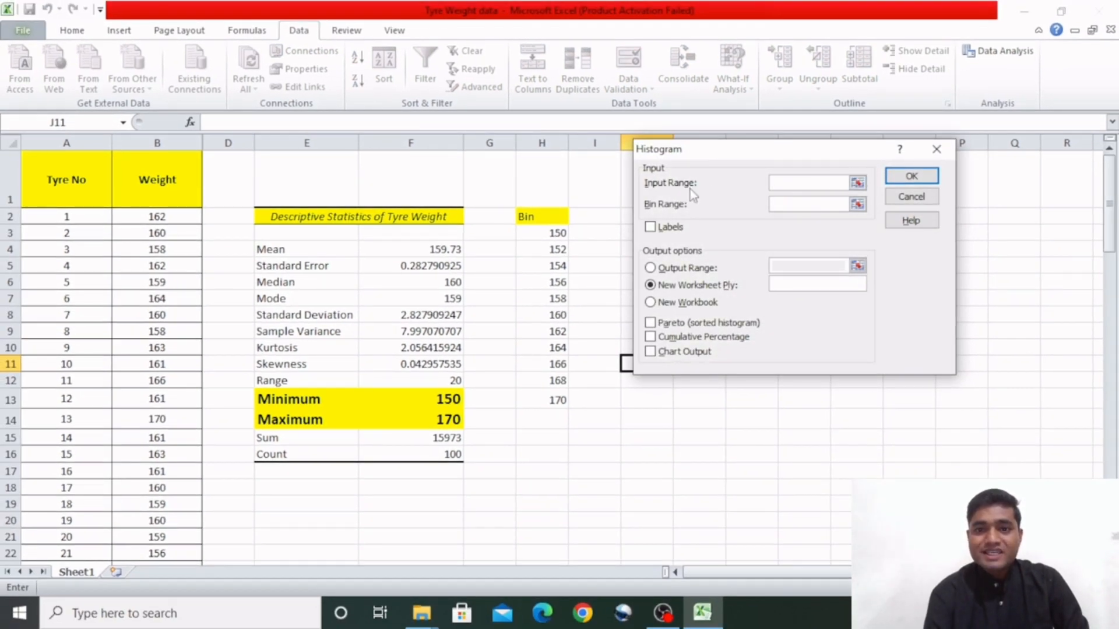
{"action": "left_click", "coordinate": [857, 184]}
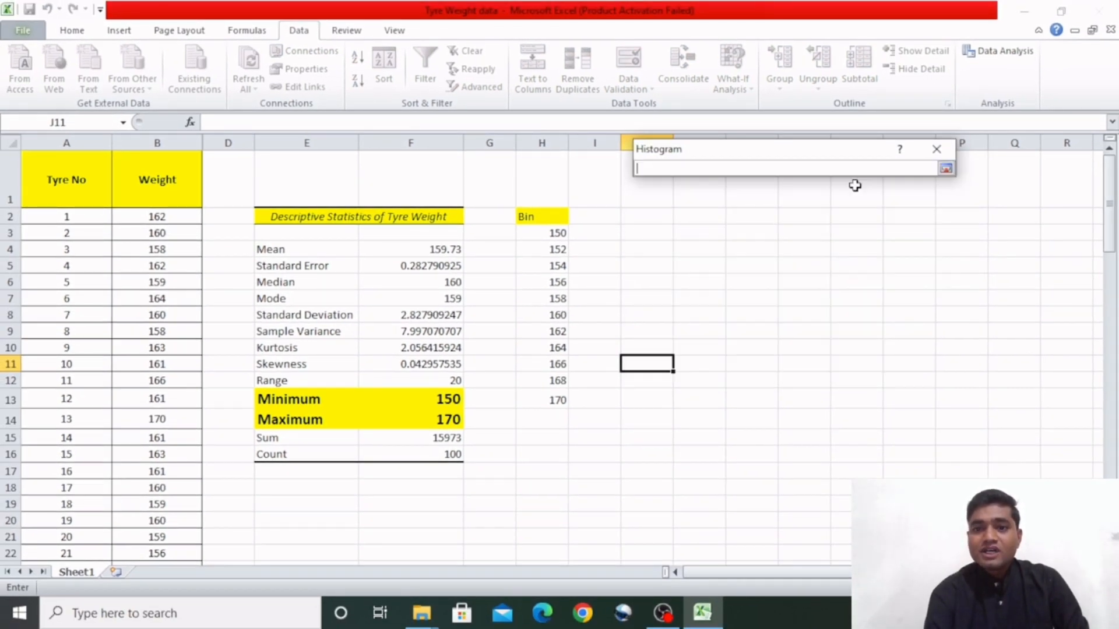
{"action": "left_click", "coordinate": [157, 195]}
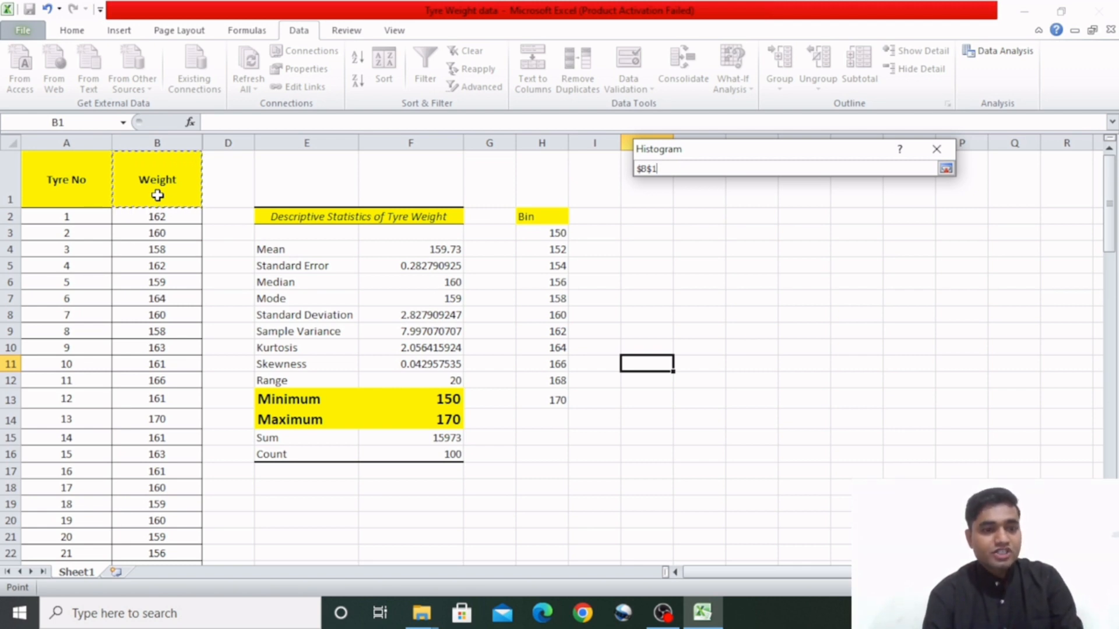
{"action": "key", "text": "ctrl+shift+Down"}
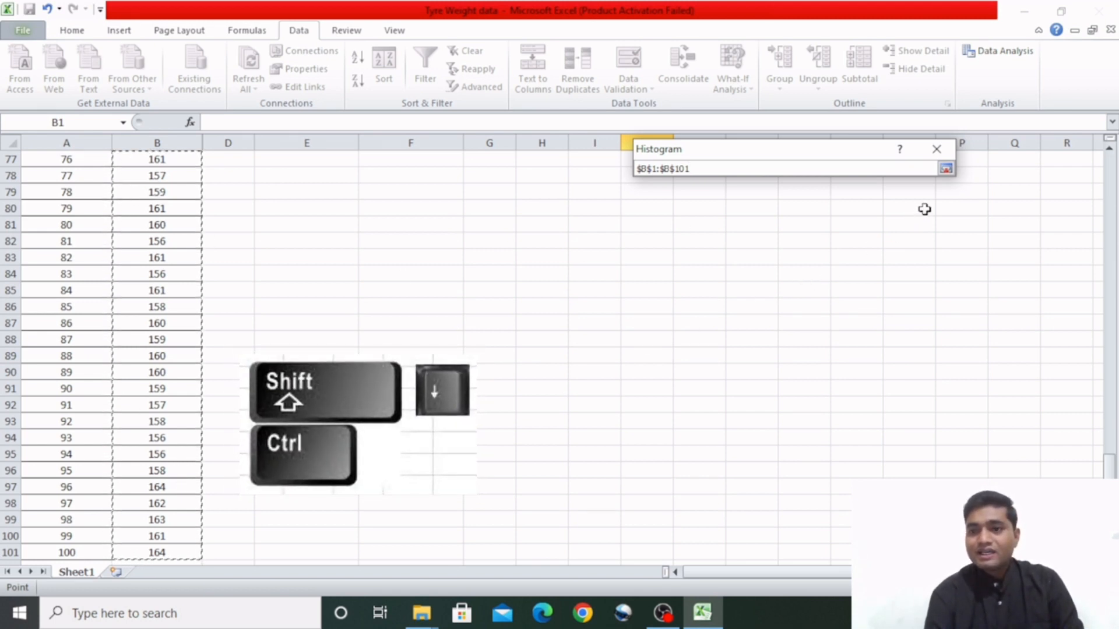
{"action": "left_click", "coordinate": [945, 168]}
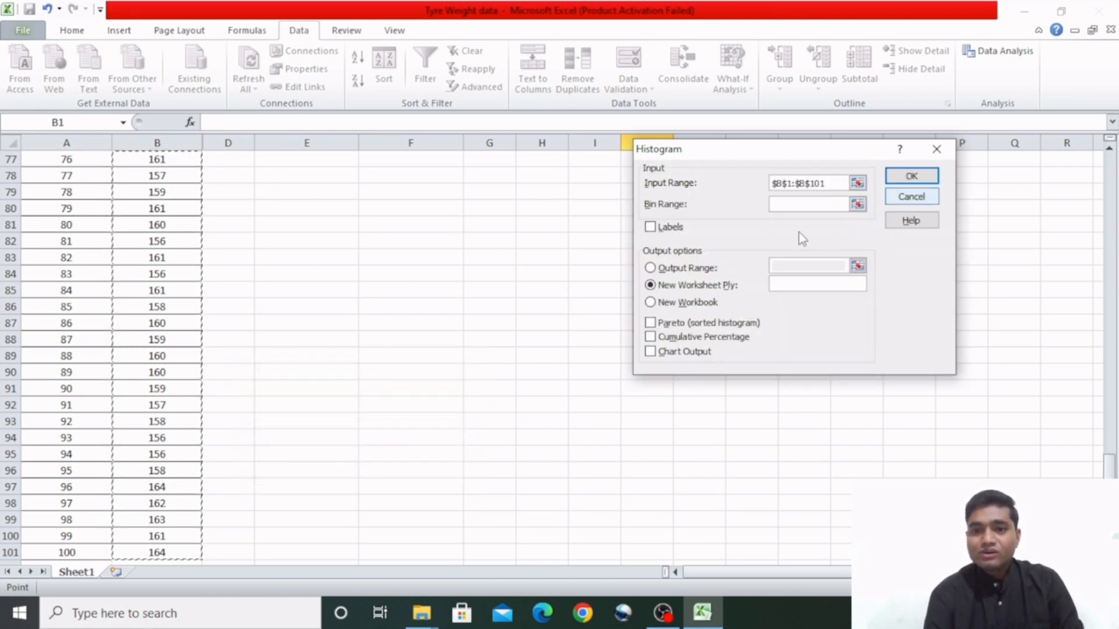
Set the histogram's bin range to $H$2:$H$13 and enable Labels
{"action": "left_click", "coordinate": [857, 204]}
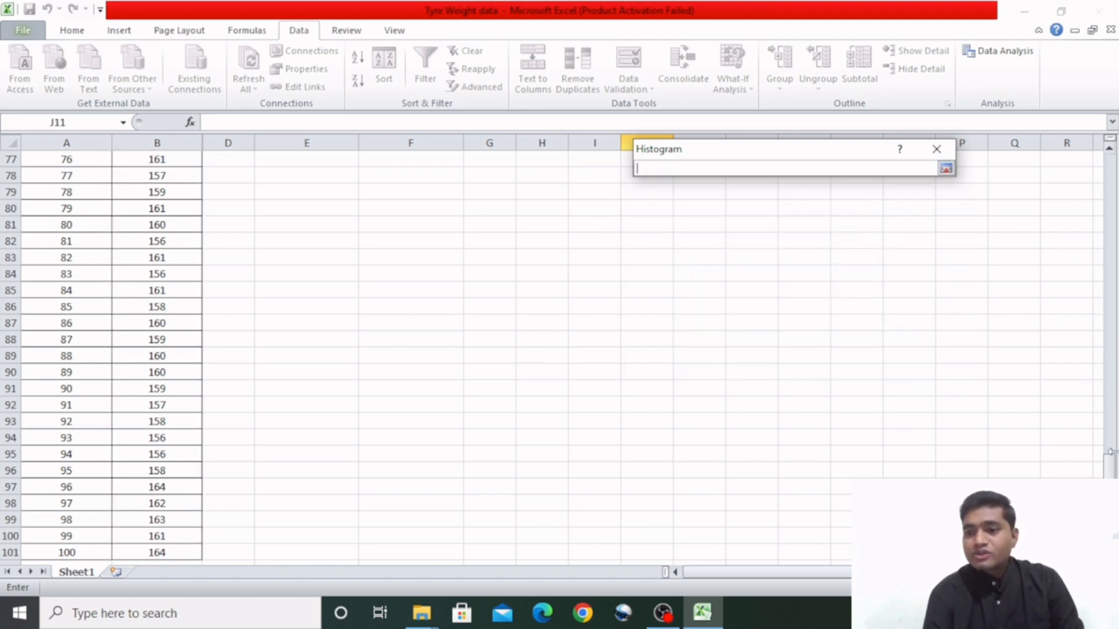
{"action": "left_click_drag", "start_coordinate": [1111, 454], "coordinate": [1110, 175]}
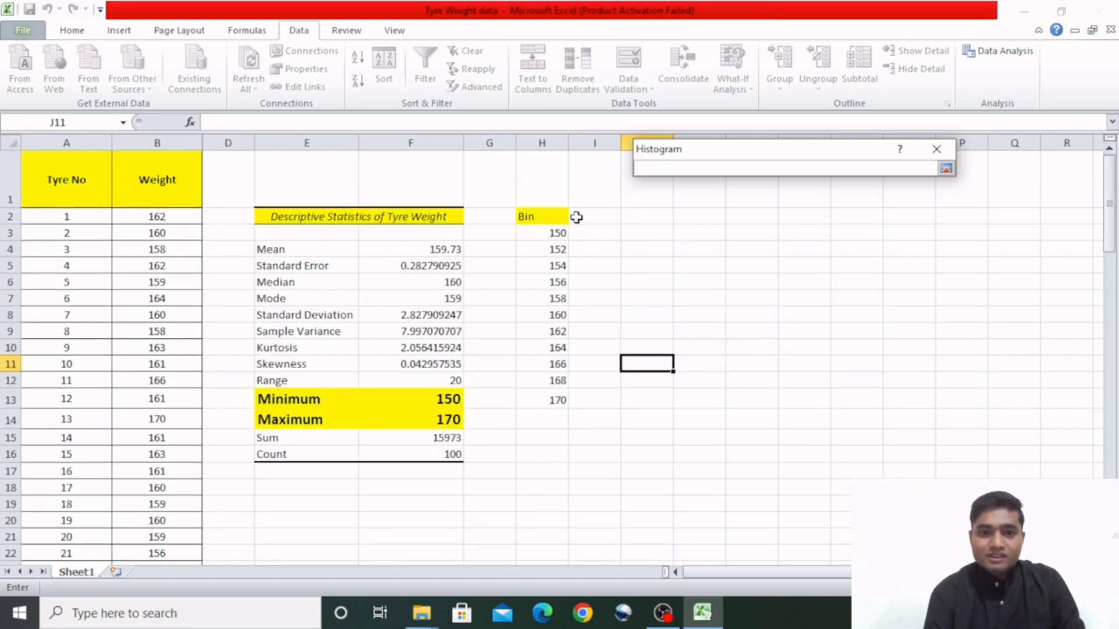
{"action": "left_click", "coordinate": [558, 218]}
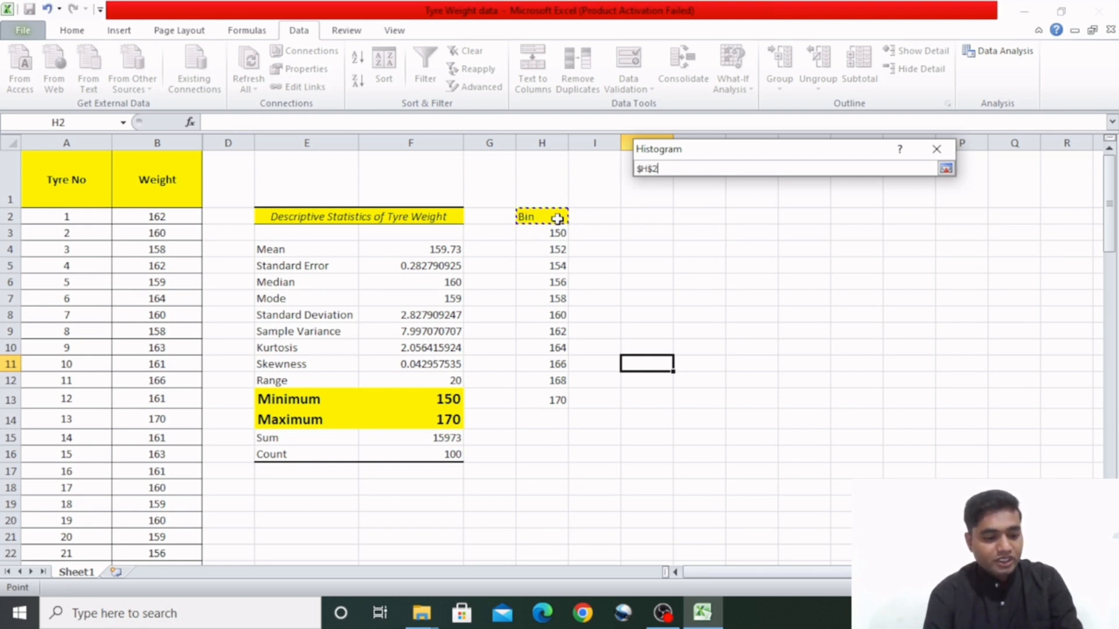
{"action": "key", "text": "ctrl+shift+Down"}
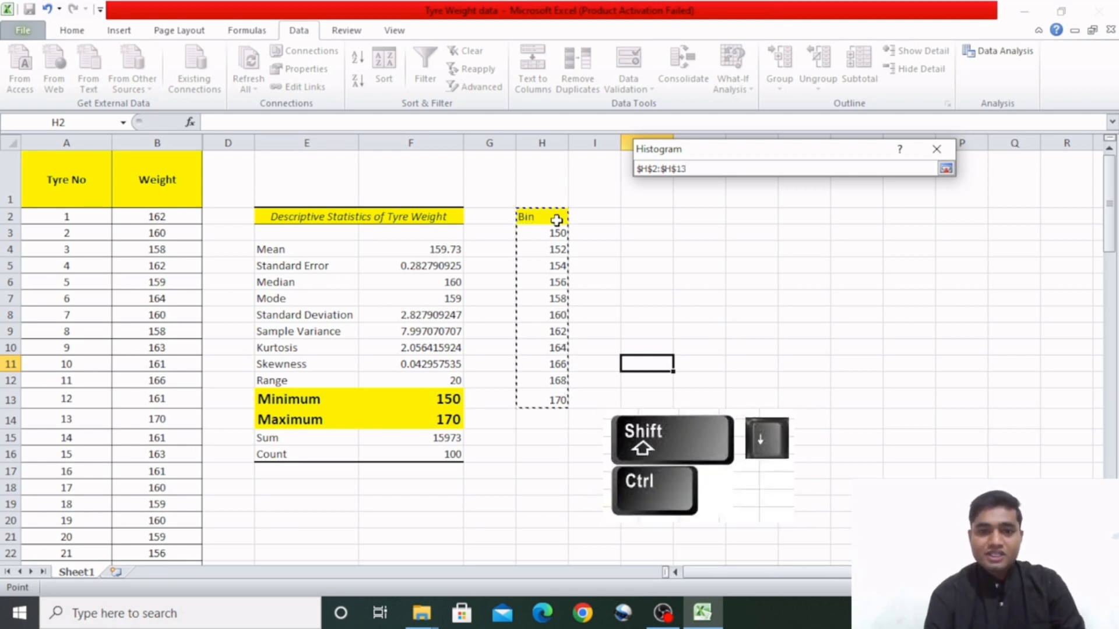
{"action": "left_click", "coordinate": [949, 169]}
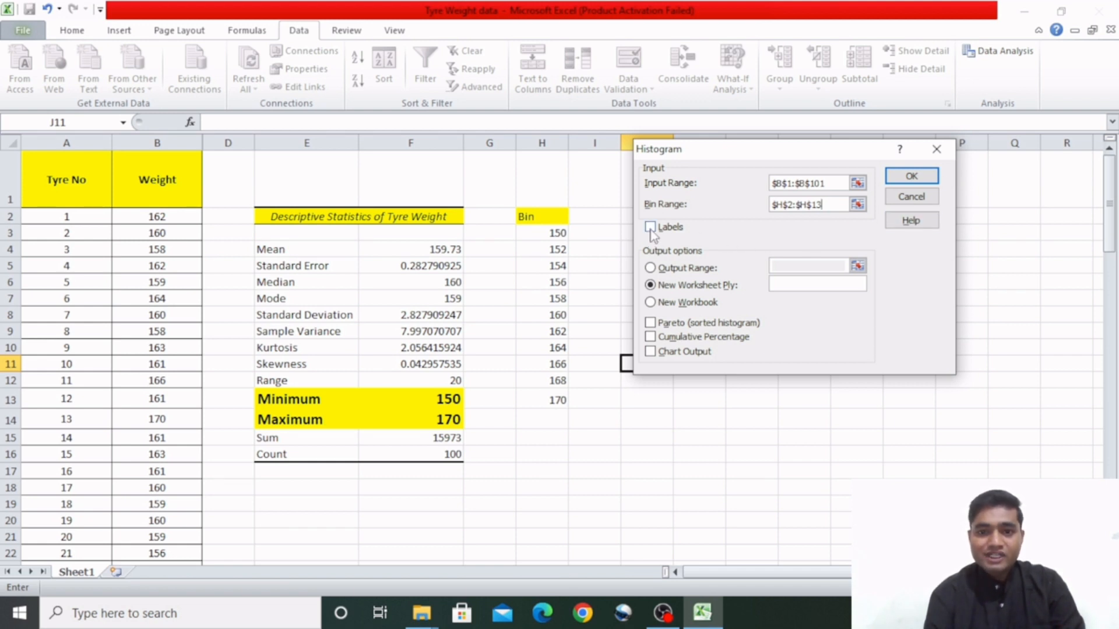
{"action": "left_click", "coordinate": [650, 228]}
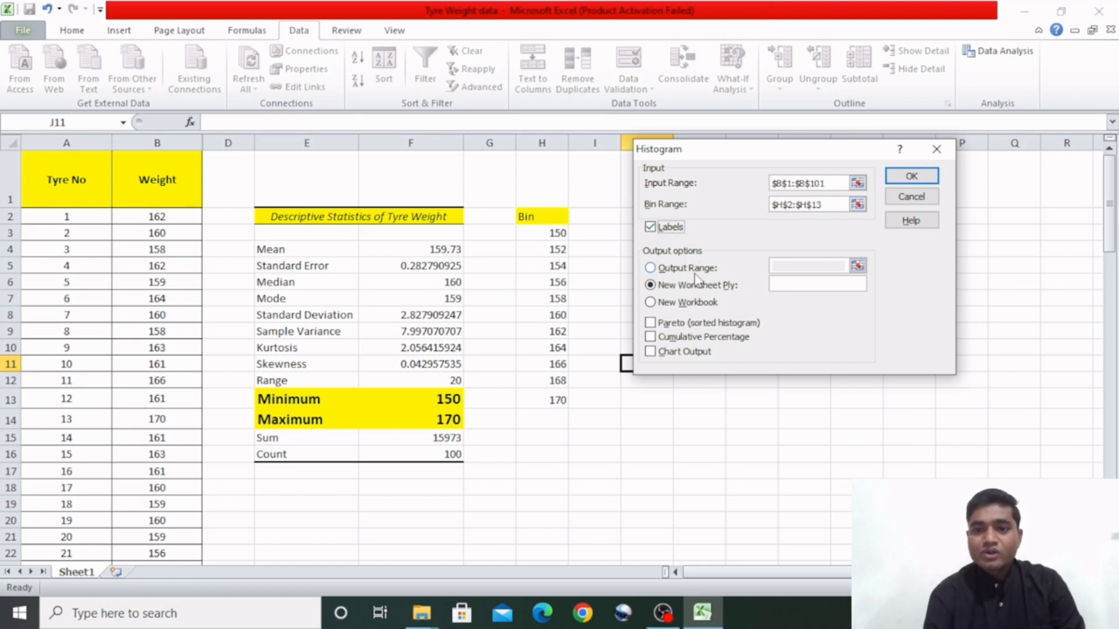
Set the histogram's output range to $J$2, enable Chart Output, and run the analysis
{"action": "left_click", "coordinate": [669, 268]}
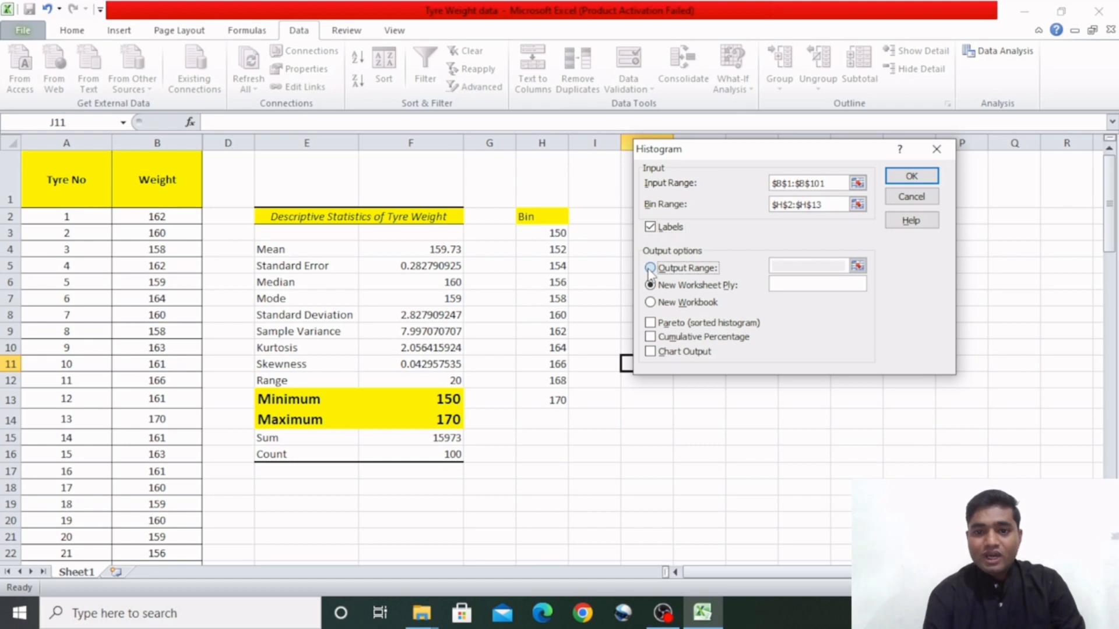
{"action": "left_click", "coordinate": [857, 266]}
{"action": "left_click", "coordinate": [652, 222]}
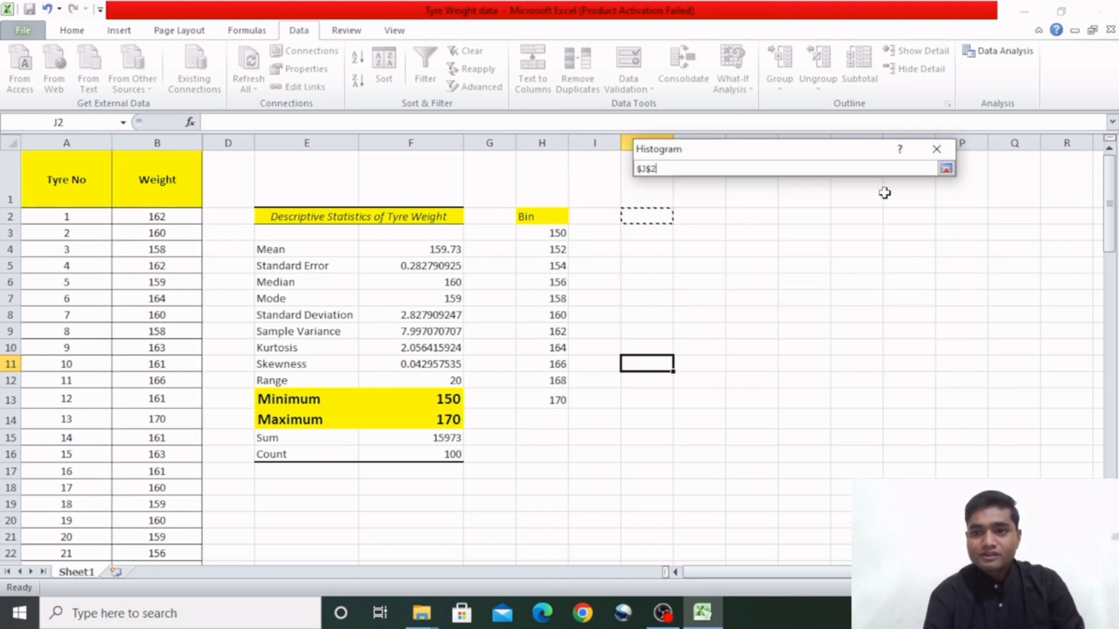
{"action": "left_click", "coordinate": [945, 169]}
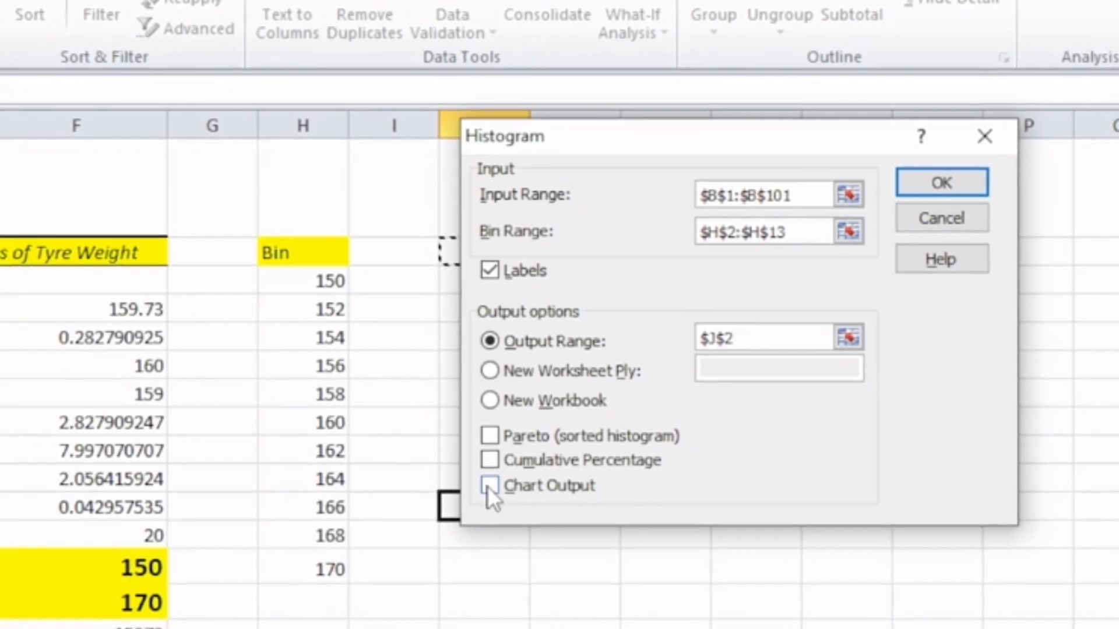
{"action": "left_click", "coordinate": [650, 353]}
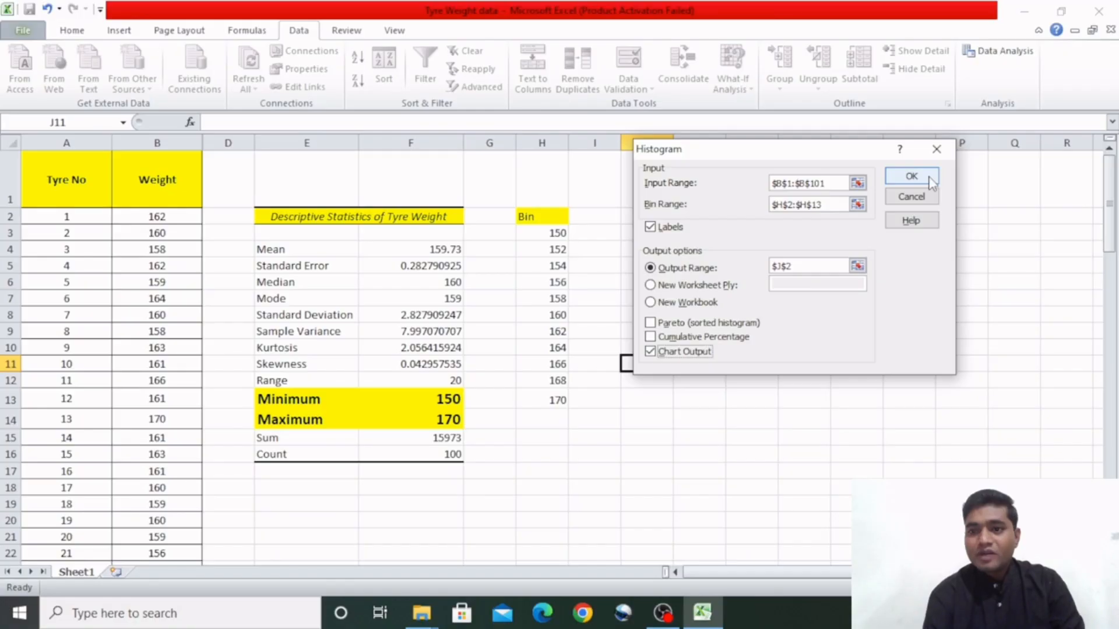
{"action": "left_click", "coordinate": [930, 178]}
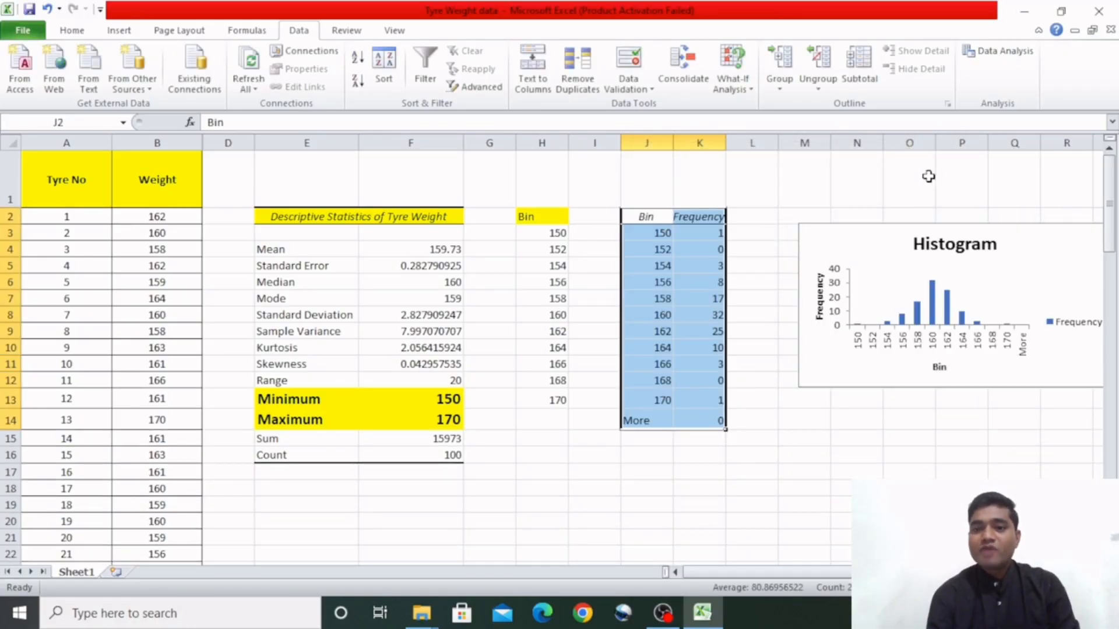
Move the histogram chart up and closer beside the Bin and Frequency table
{"action": "left_click_drag", "start_coordinate": [846, 246], "coordinate": [785, 207]}
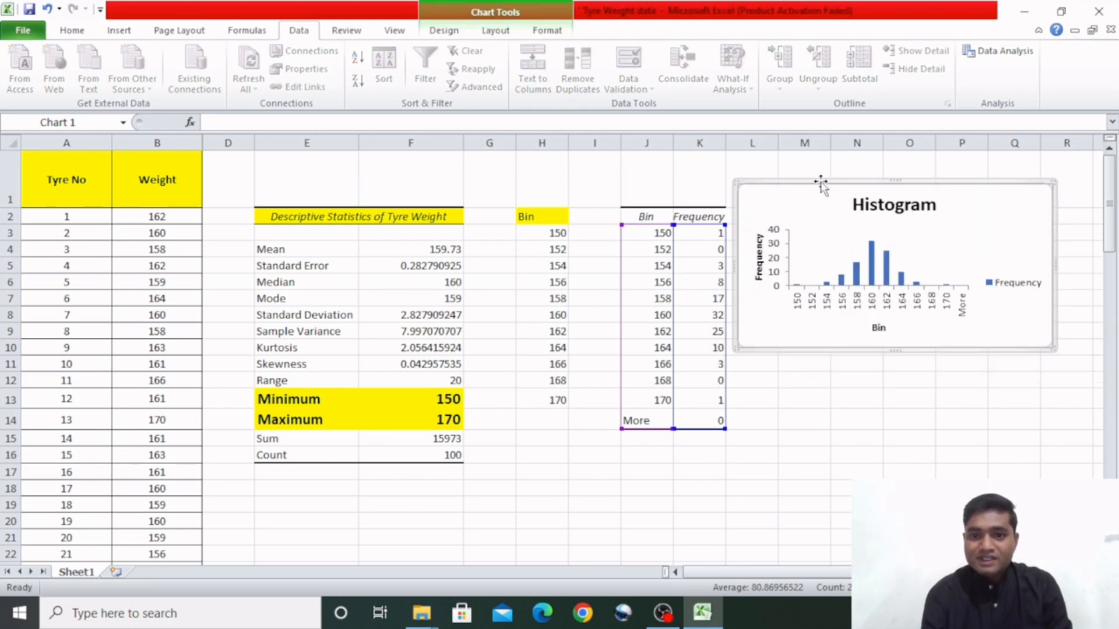
Move the histogram chart beside the descriptive statistics table and enlarge it to reach about column P and row 18
{"action": "left_click_drag", "start_coordinate": [800, 196], "coordinate": [553, 190]}
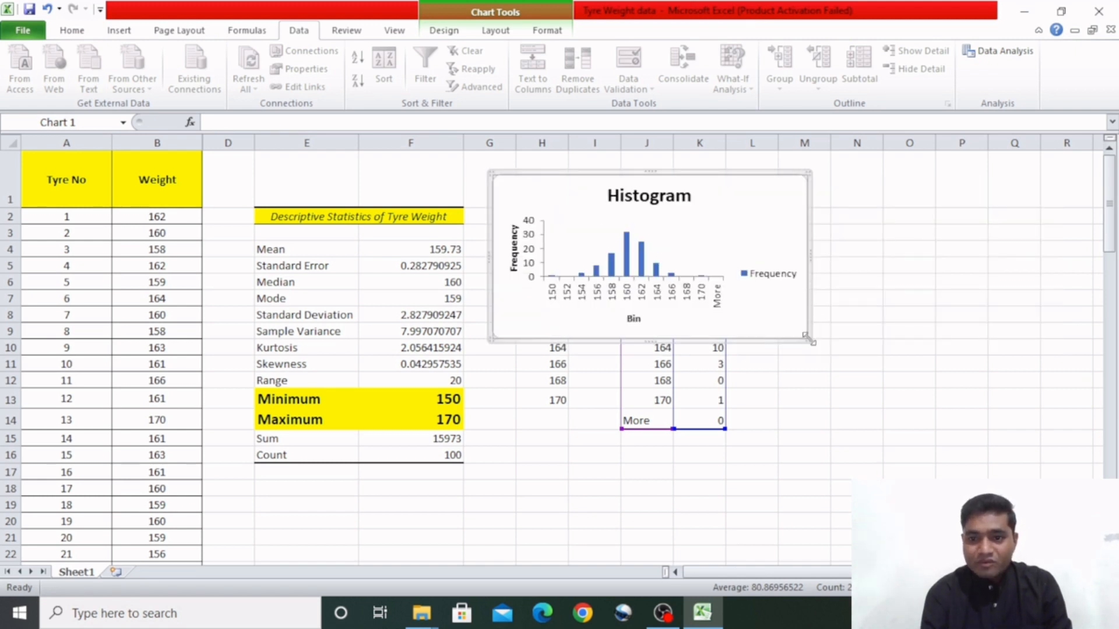
{"action": "left_click_drag", "start_coordinate": [807, 337], "coordinate": [997, 506]}
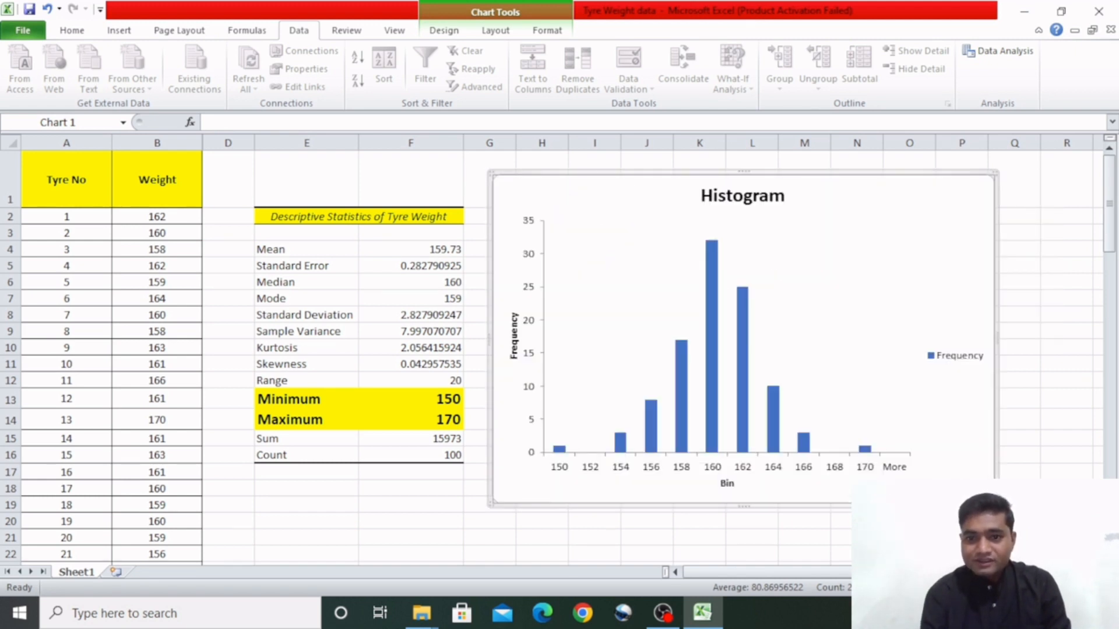
{"action": "left_click", "coordinate": [1047, 443]}
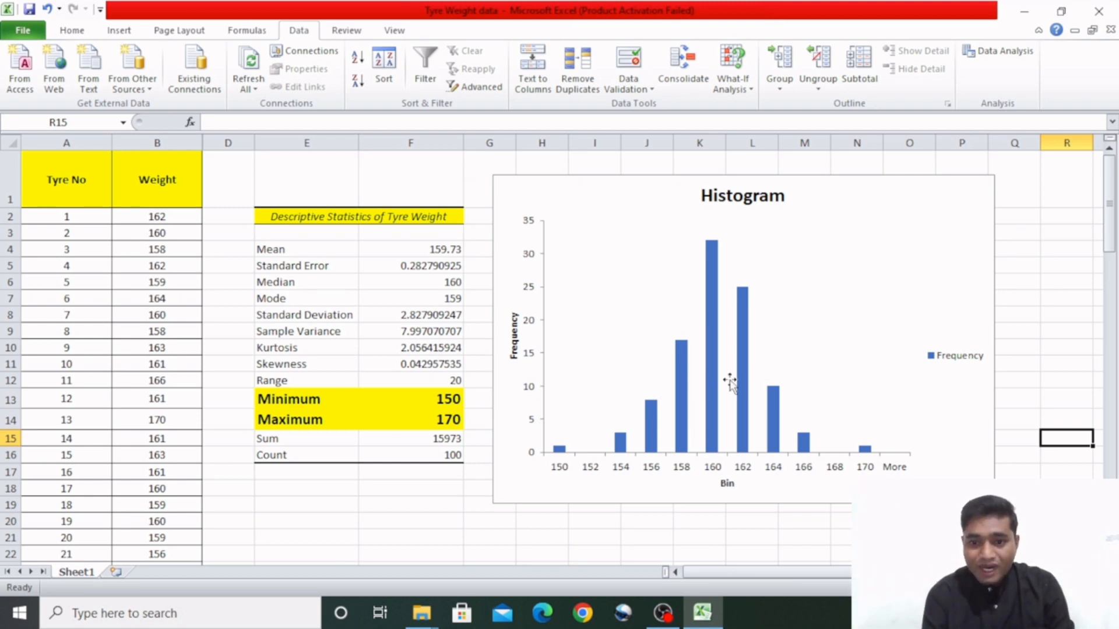
Set the gap width of the histogram's Frequency series to 0% so the bars touch
{"action": "mouse_move", "coordinate": [715, 385]}
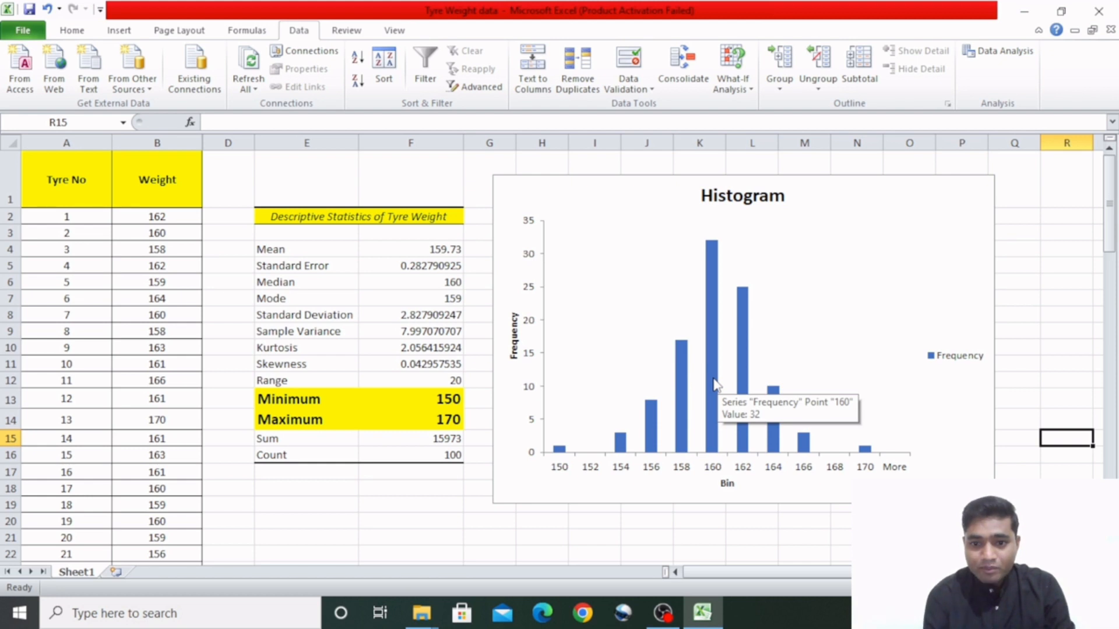
{"action": "left_click", "coordinate": [714, 383]}
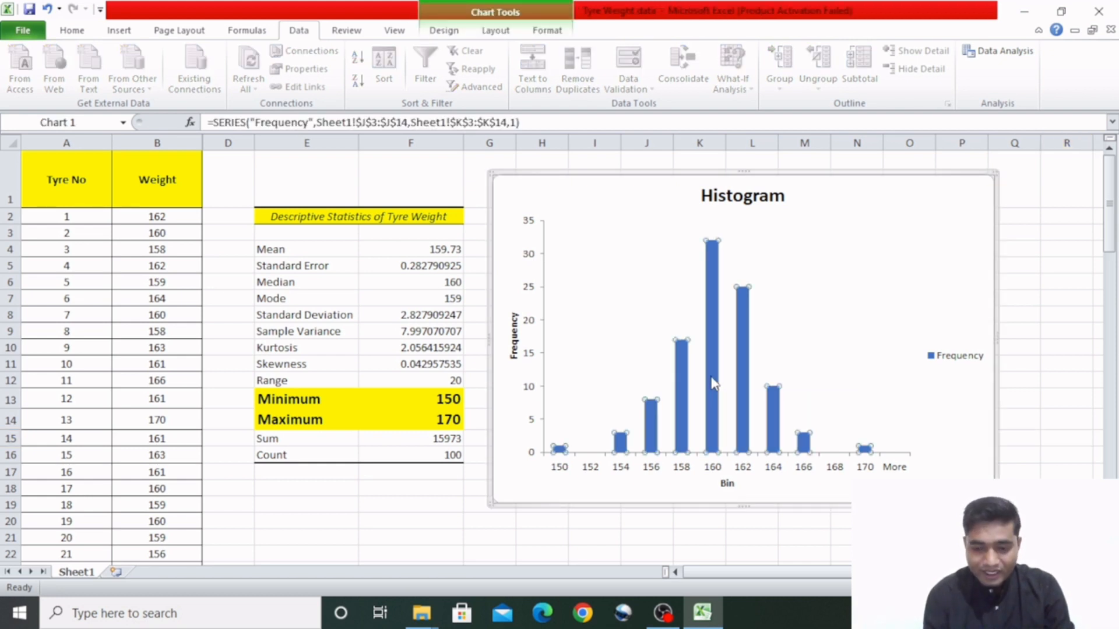
{"action": "right_click", "coordinate": [715, 383]}
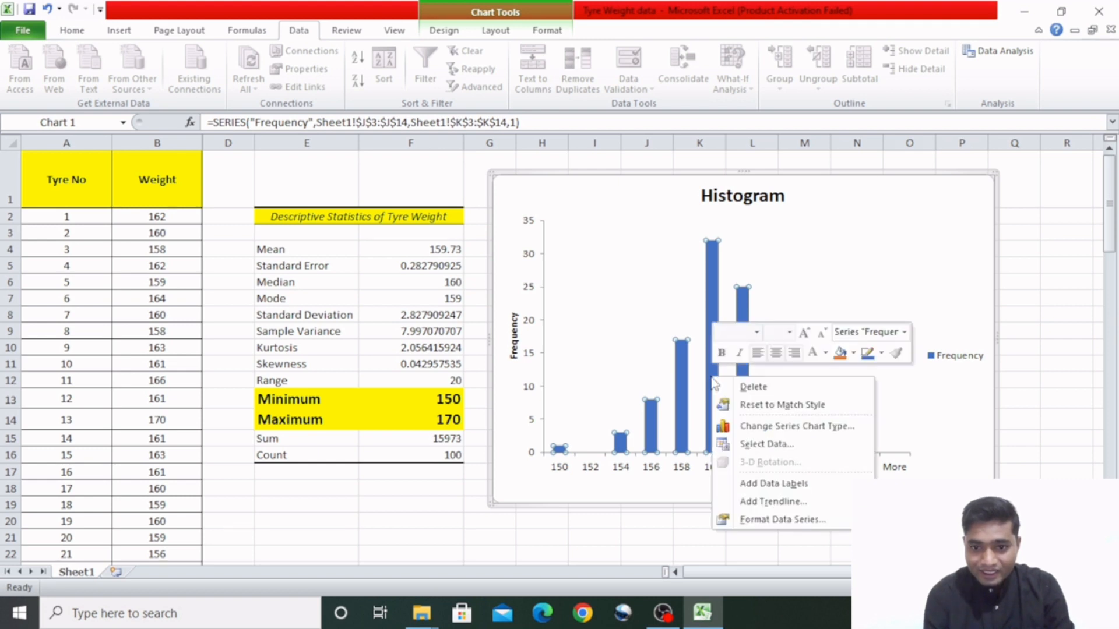
{"action": "left_click", "coordinate": [775, 521]}
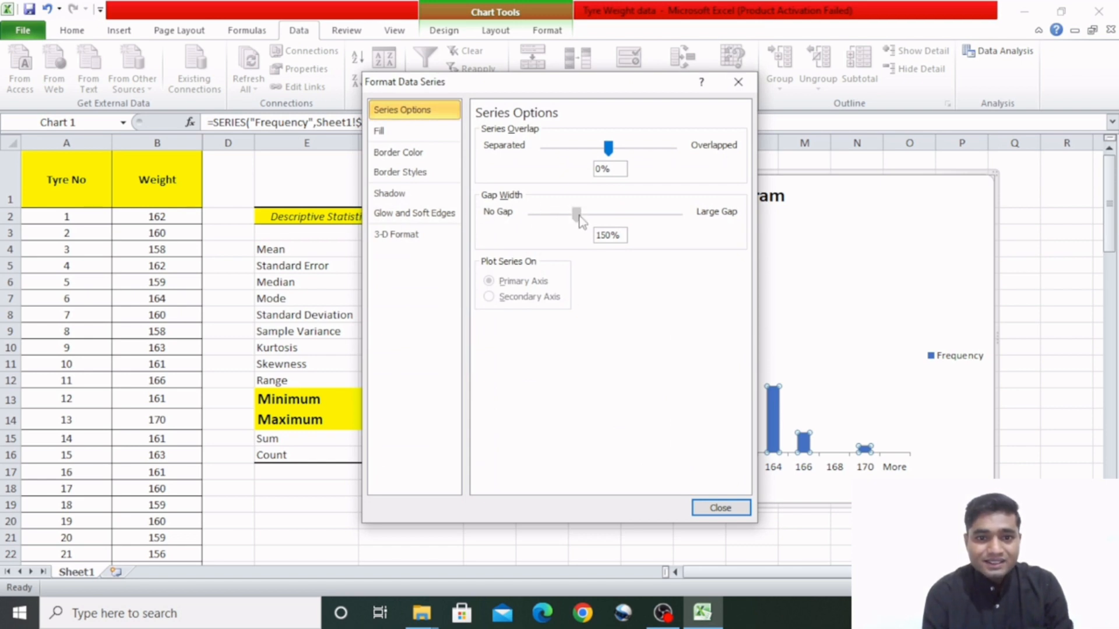
{"action": "left_click_drag", "start_coordinate": [576, 215], "coordinate": [526, 221]}
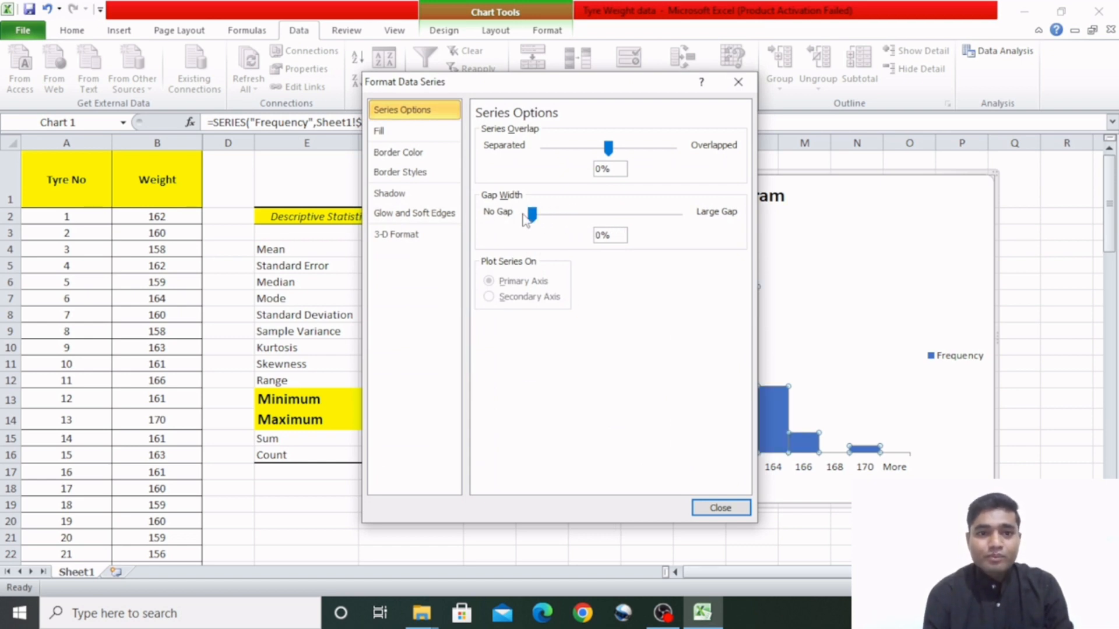
{"action": "left_click", "coordinate": [711, 507]}
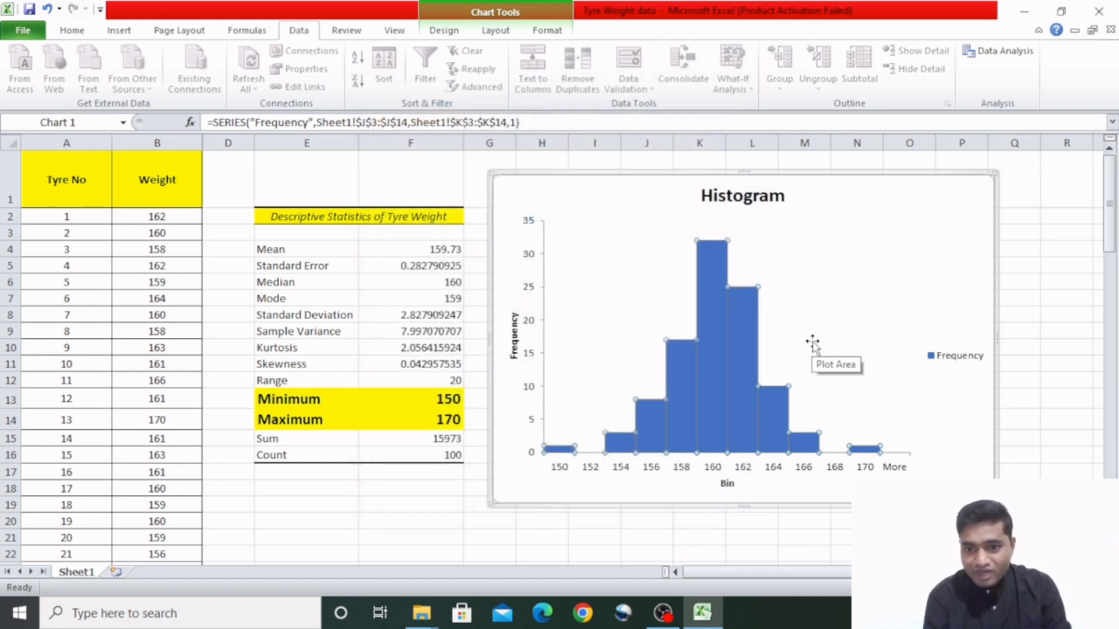
Apply the chart style with orange bars on a black background to the histogram and deselect the chart
{"action": "left_click", "coordinate": [897, 307]}
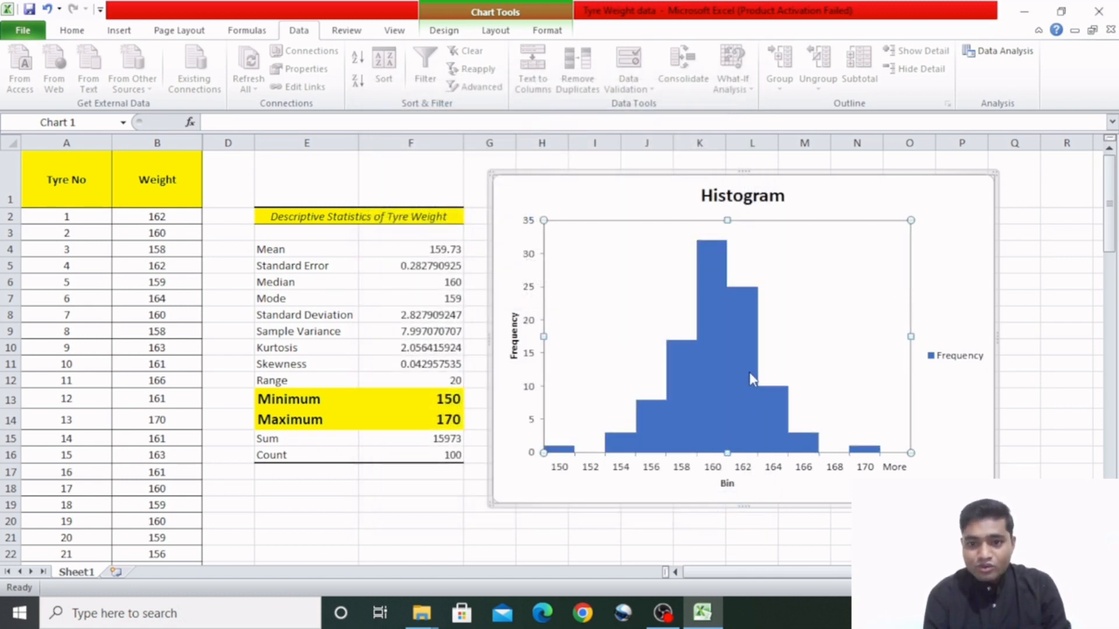
{"action": "mouse_move", "coordinate": [721, 365]}
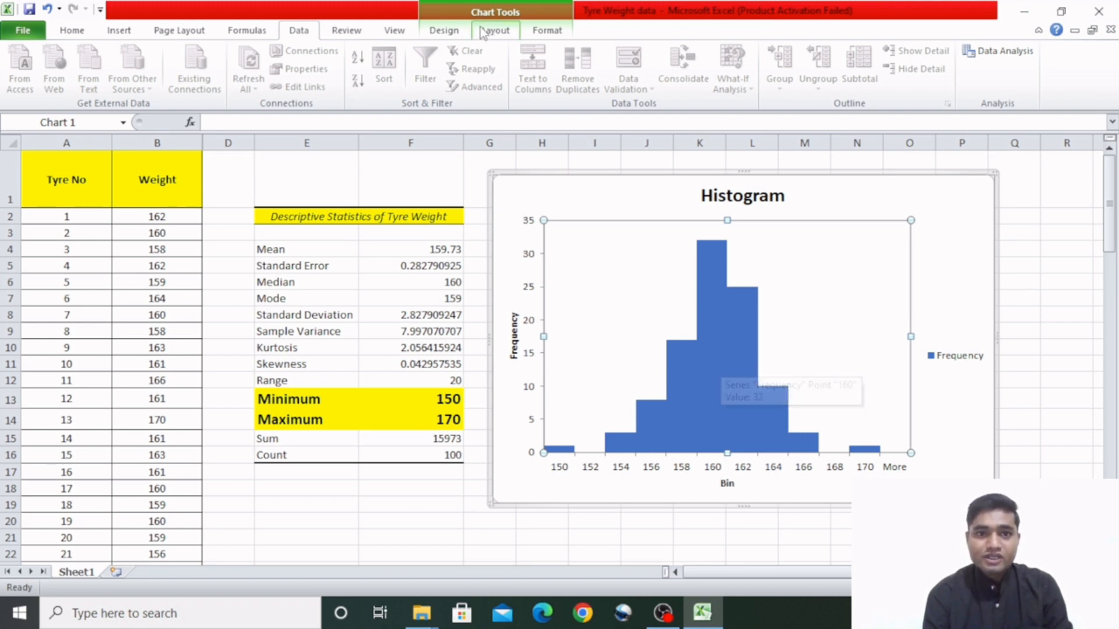
{"action": "left_click", "coordinate": [454, 34]}
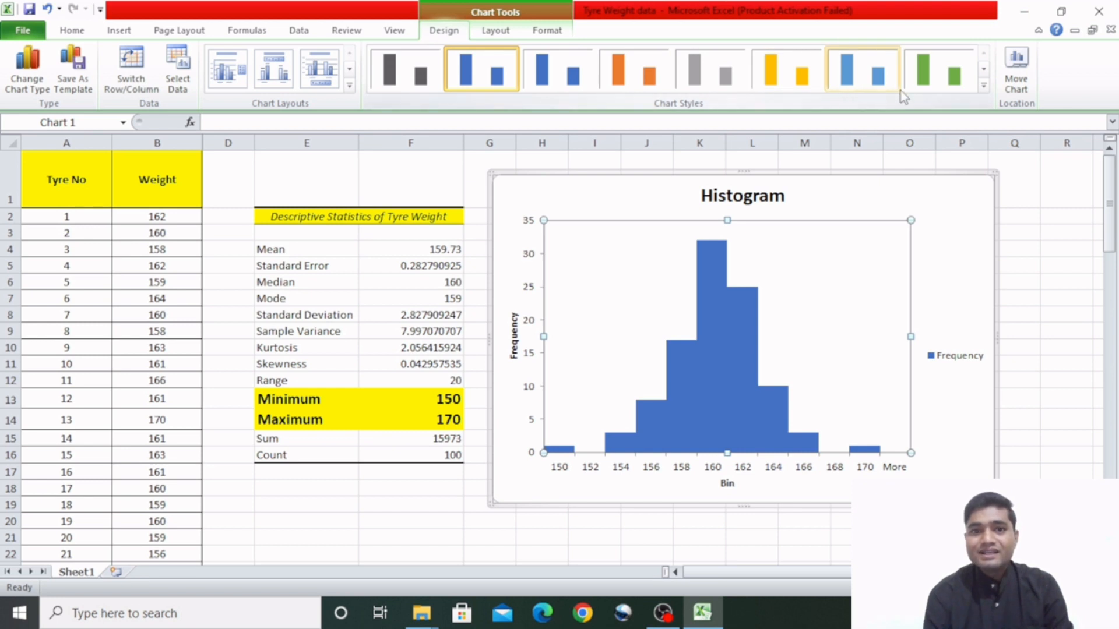
{"action": "left_click", "coordinate": [983, 88]}
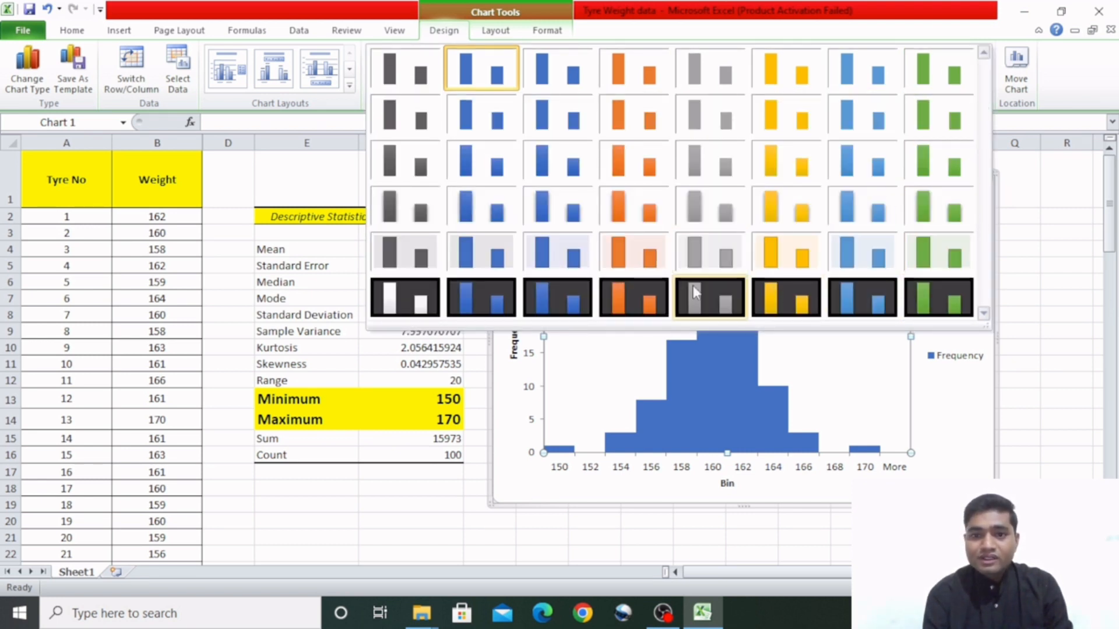
{"action": "left_click", "coordinate": [655, 288]}
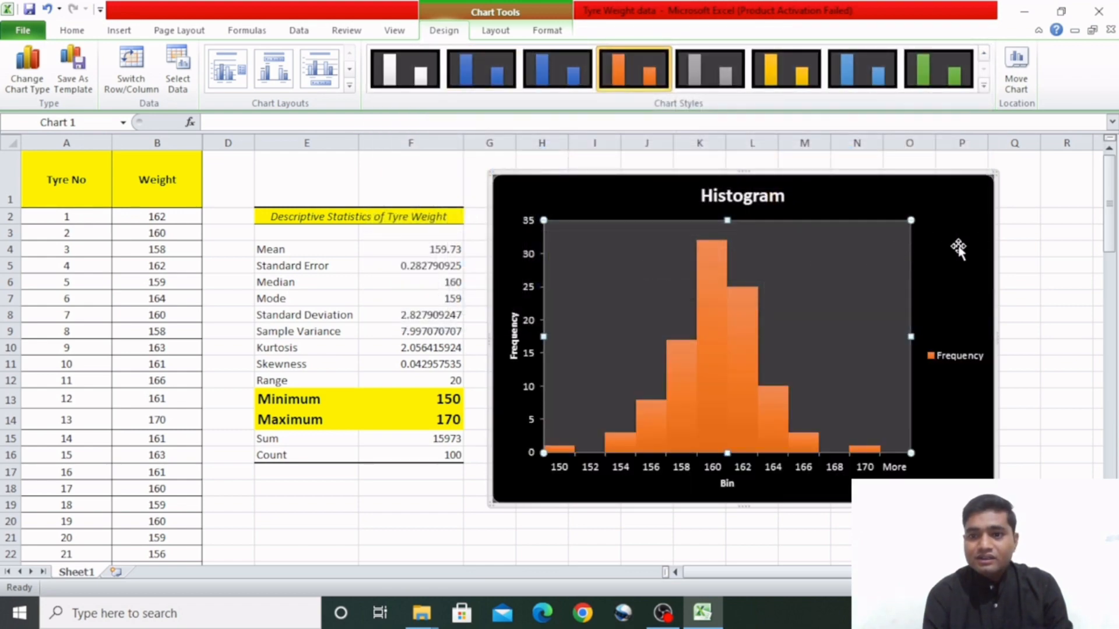
{"action": "left_click", "coordinate": [998, 235]}
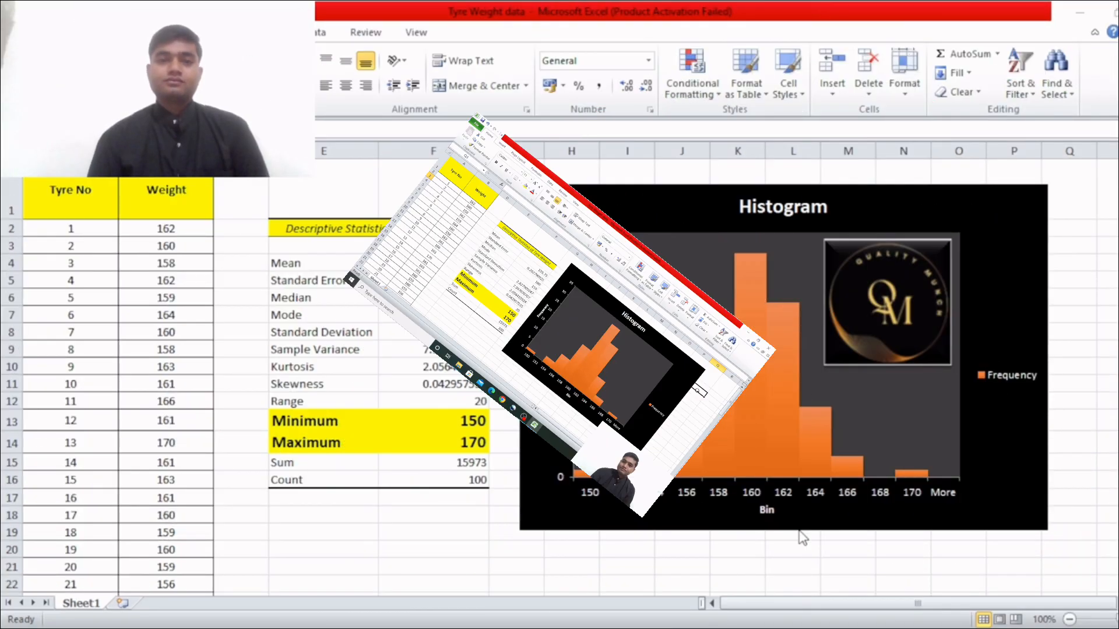